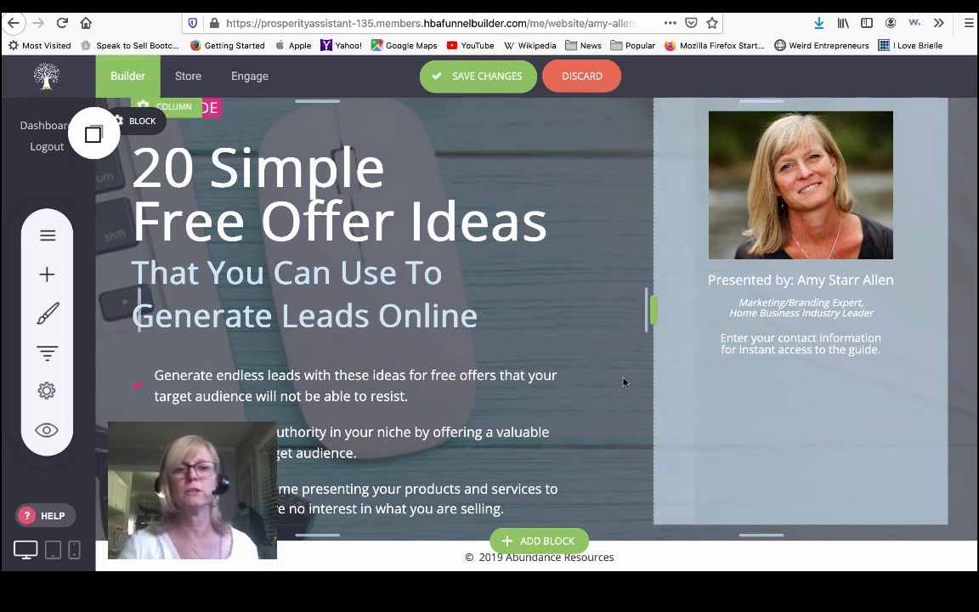
scroll(565, 415, "down", 2)
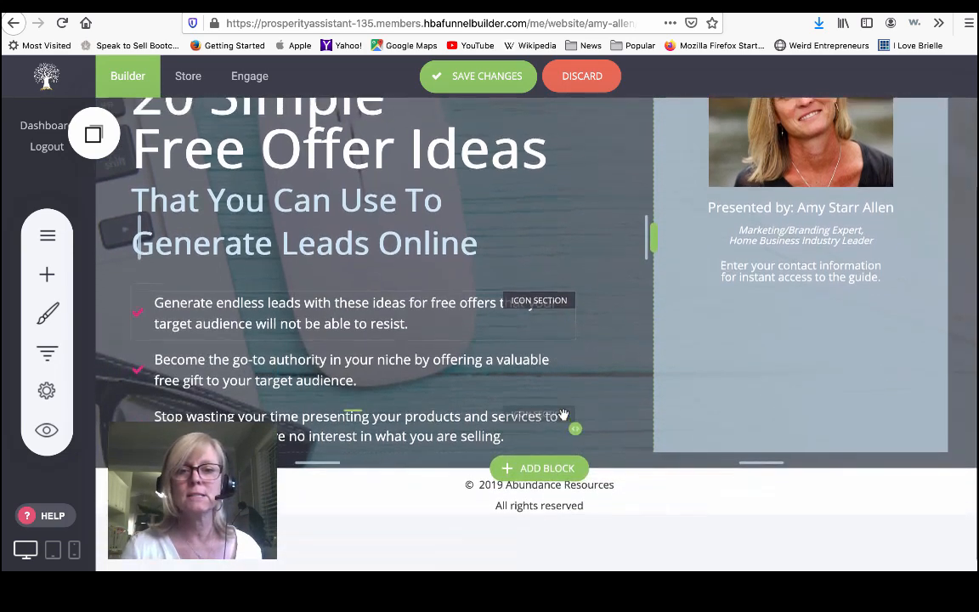
scroll(563, 415, "up", 2)
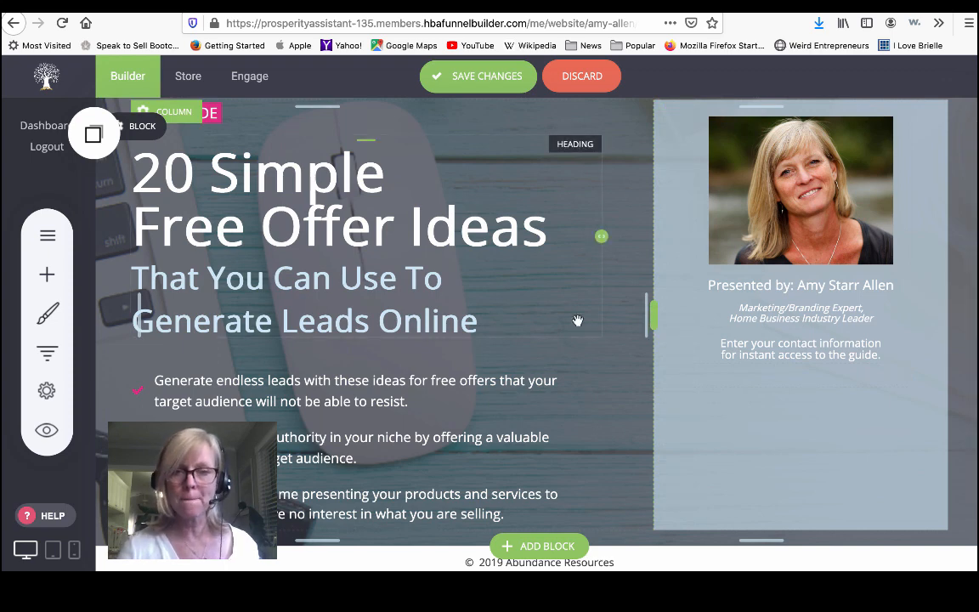
scroll(577, 320, "up", 1)
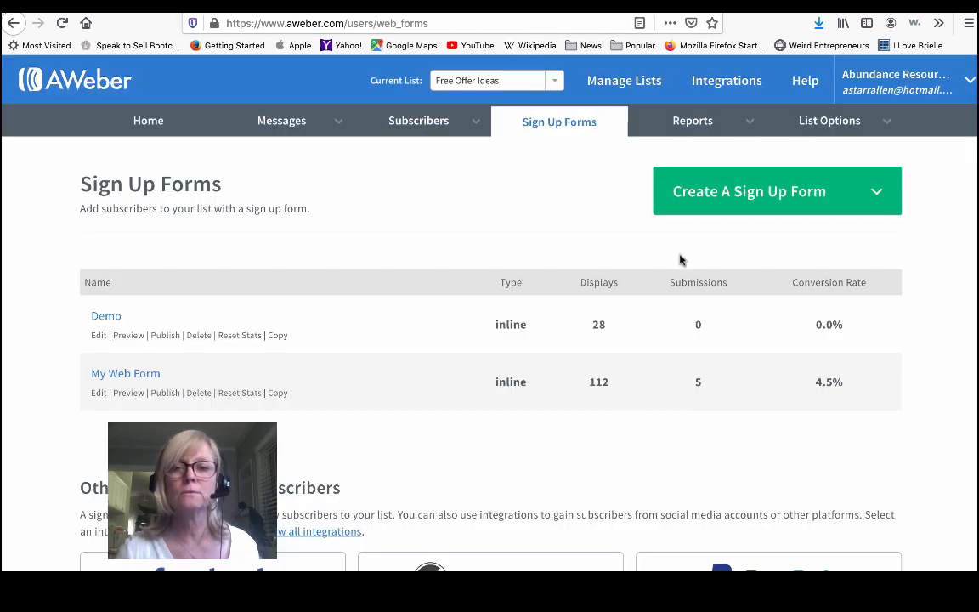
Switch to AWeber and create a new sign-up form from the gallery's Simple template in the Basic style
left_click(807, 198)
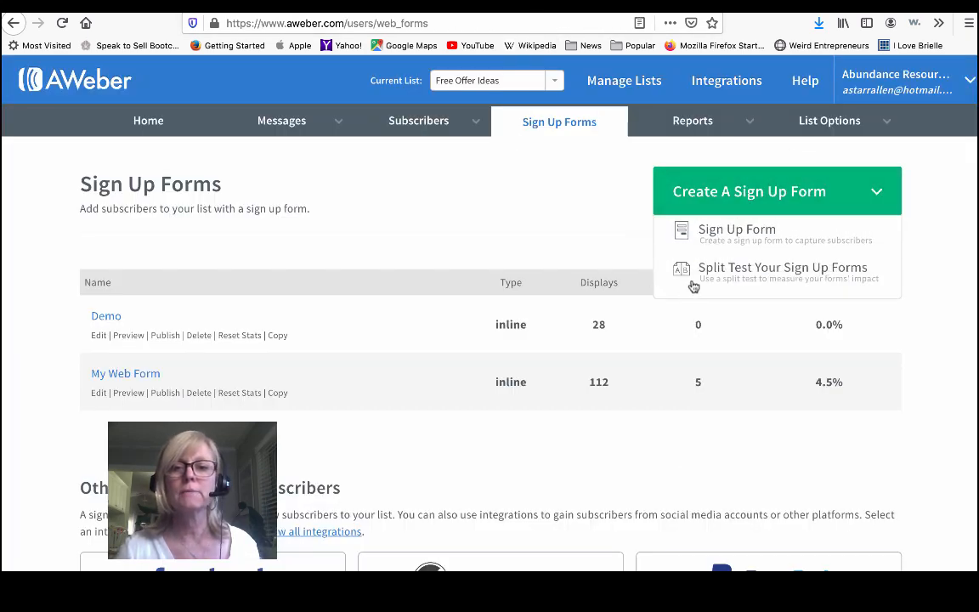
left_click(714, 231)
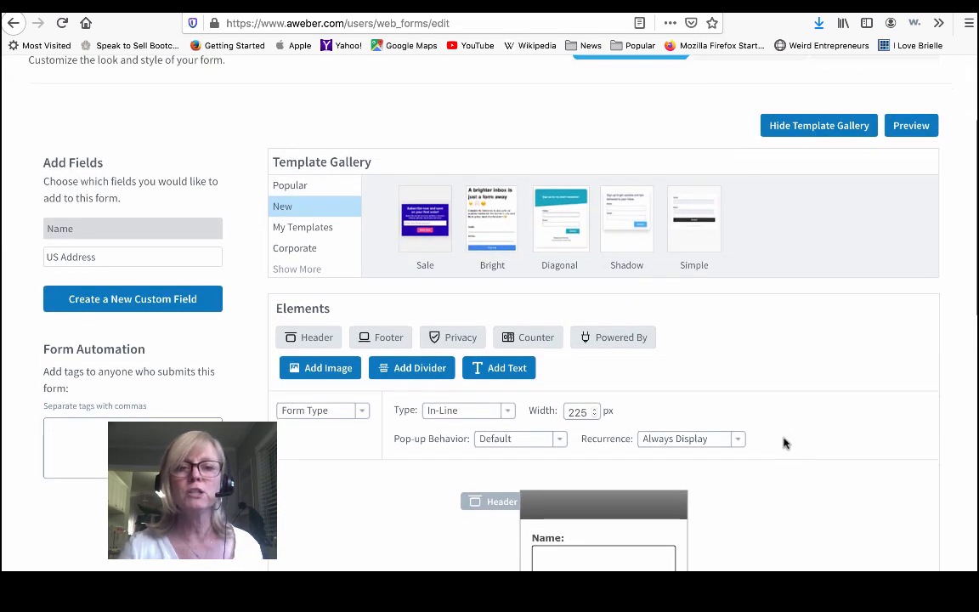
scroll(783, 442, "down", 1)
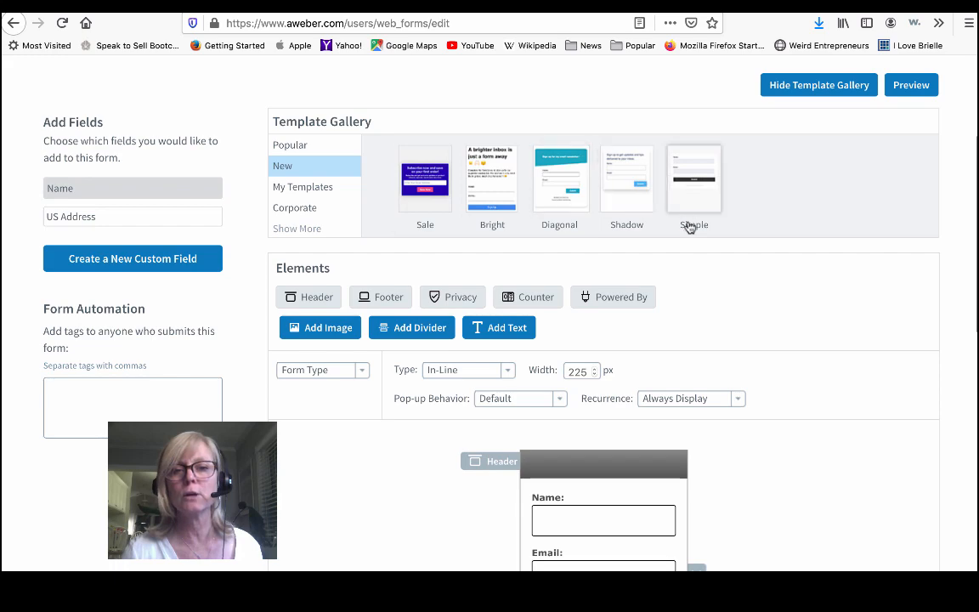
scroll(739, 345, "down", 3)
scroll(739, 346, "up", 4)
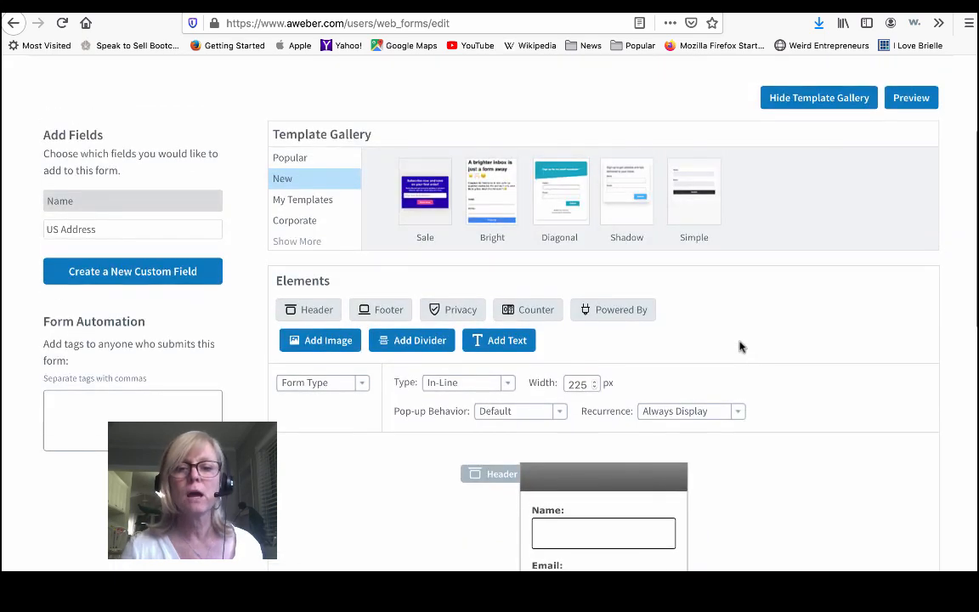
scroll(739, 345, "down", 5)
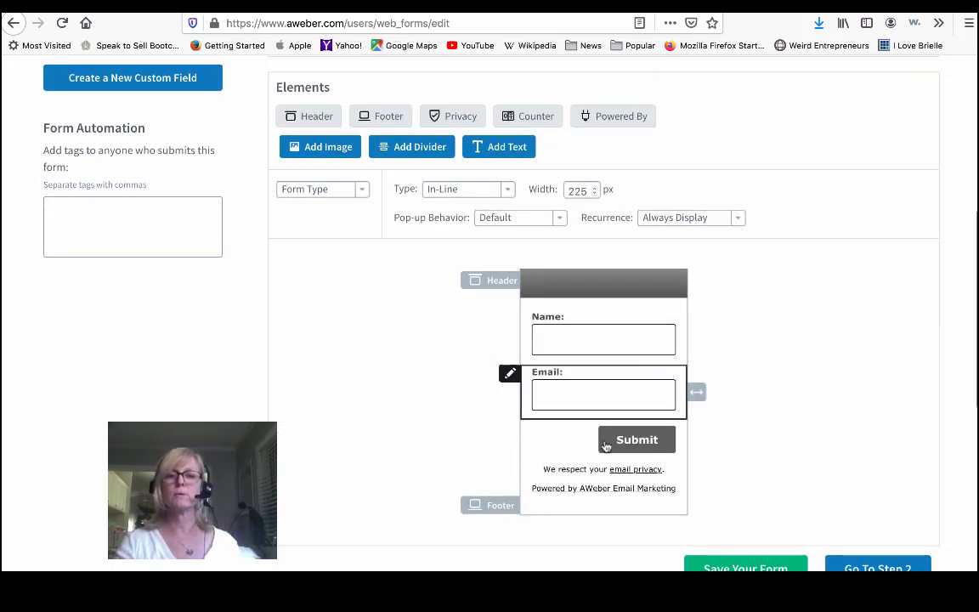
scroll(717, 459, "up", 6)
scroll(717, 459, "down", 6)
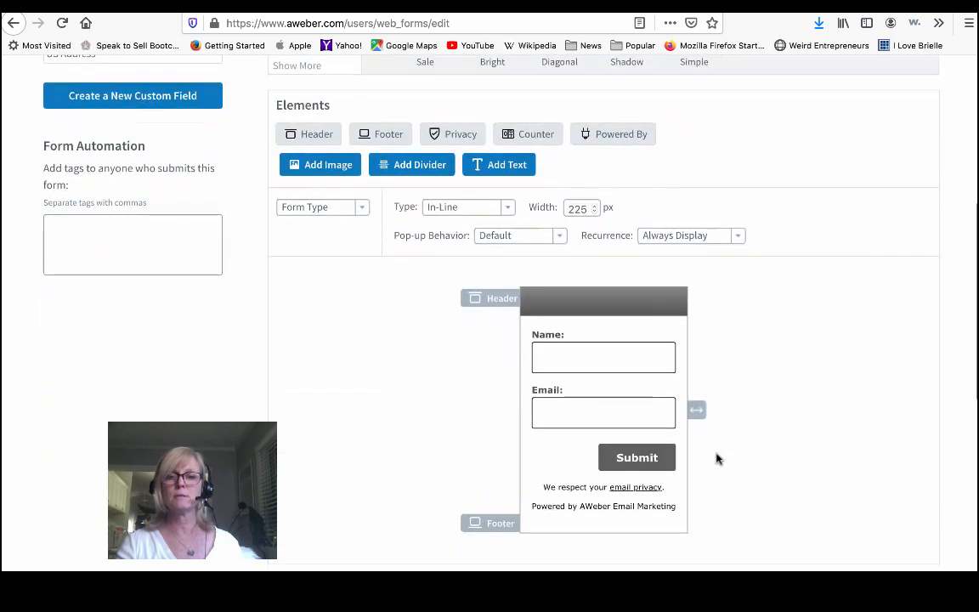
scroll(717, 459, "up", 5)
left_click(711, 234)
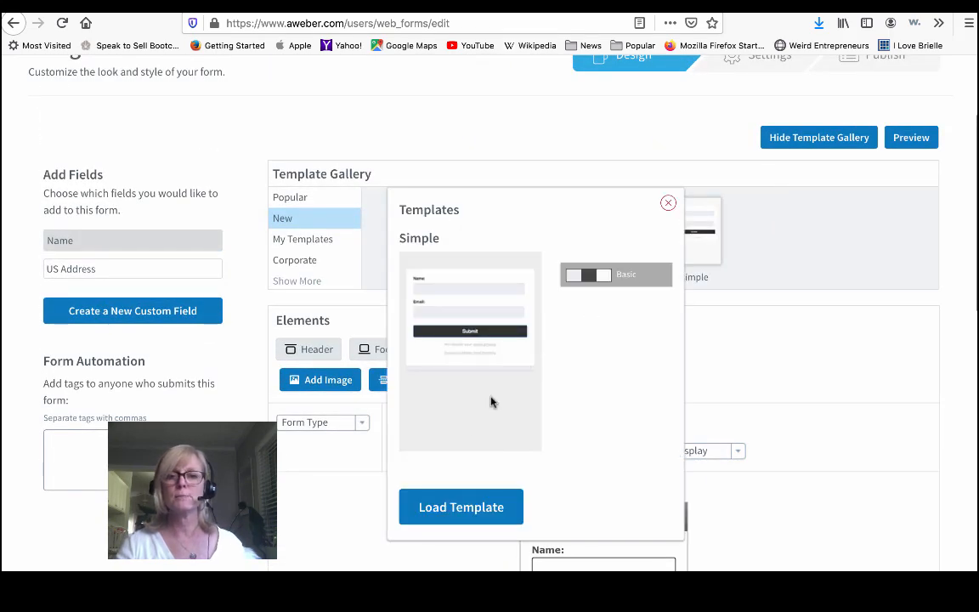
left_click(450, 516)
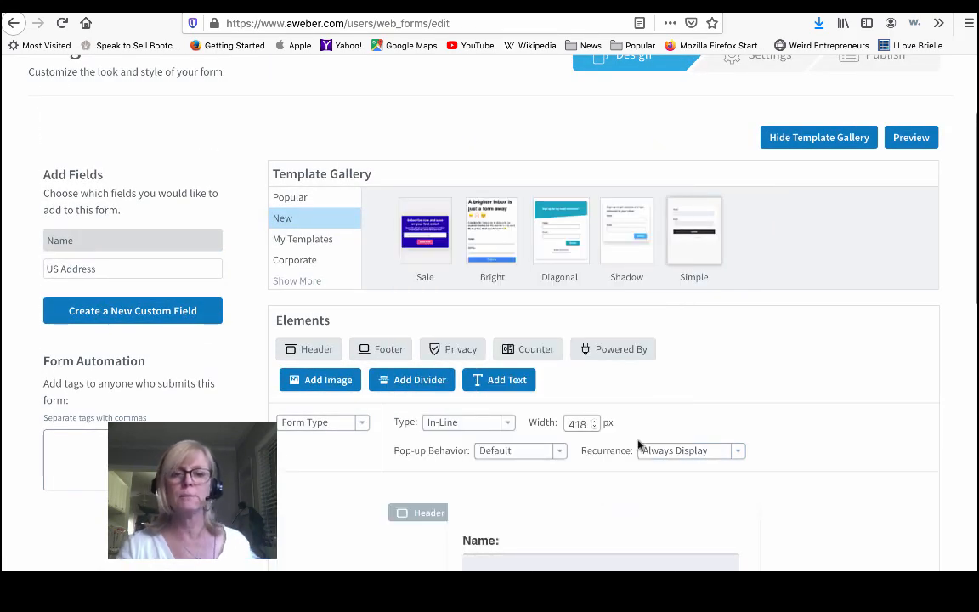
Delete the header, footer, "Powered by AWeber Email Marketing" line and email privacy line from the form
scroll(639, 443, "down", 6)
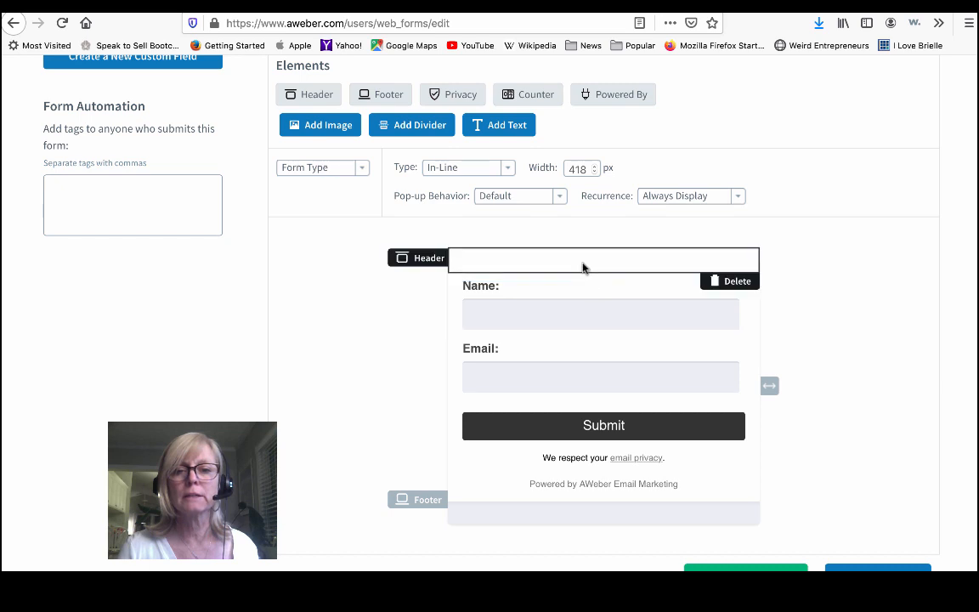
left_click(729, 282)
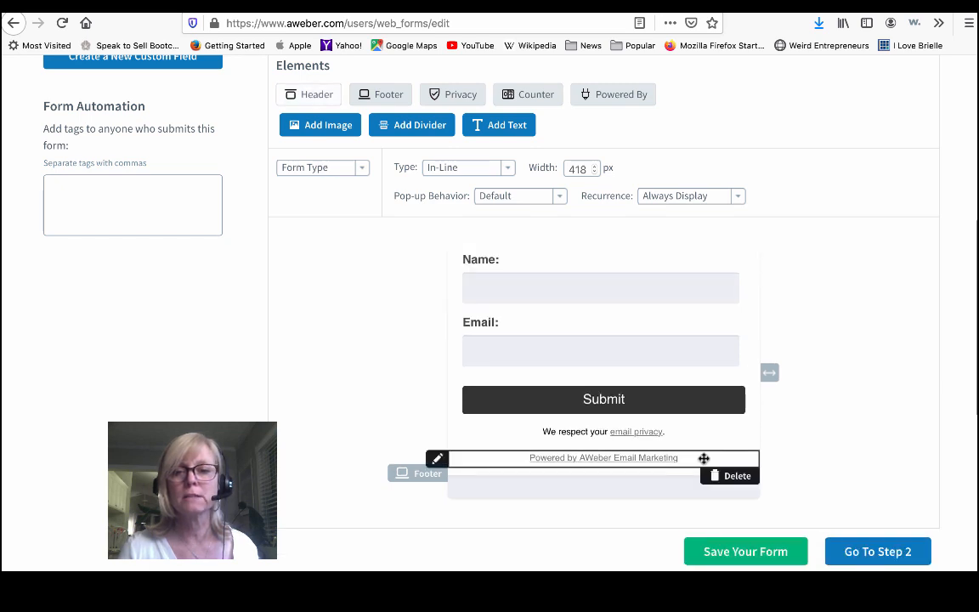
left_click(729, 505)
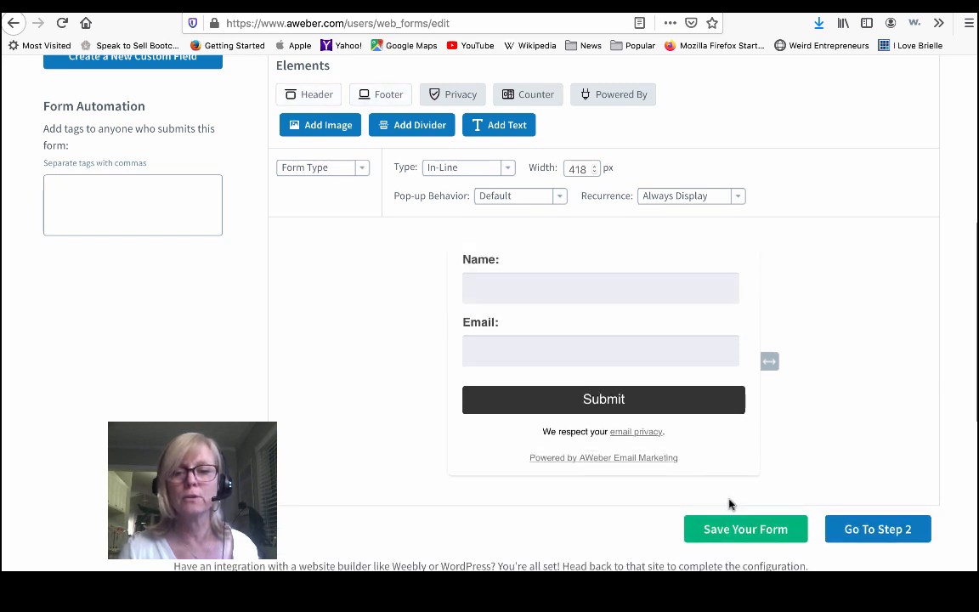
left_click(737, 475)
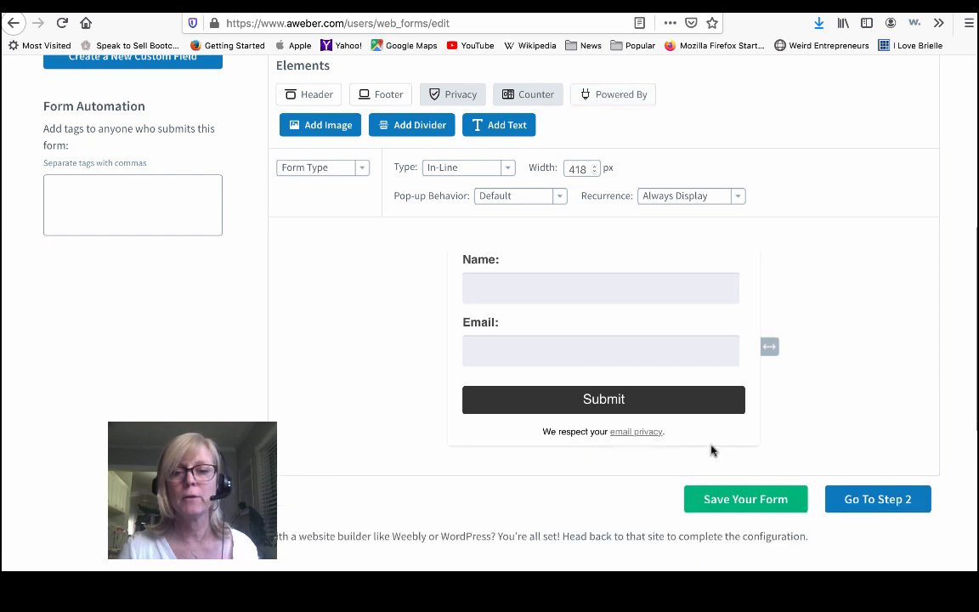
mouse_move(696, 435)
left_click(736, 446)
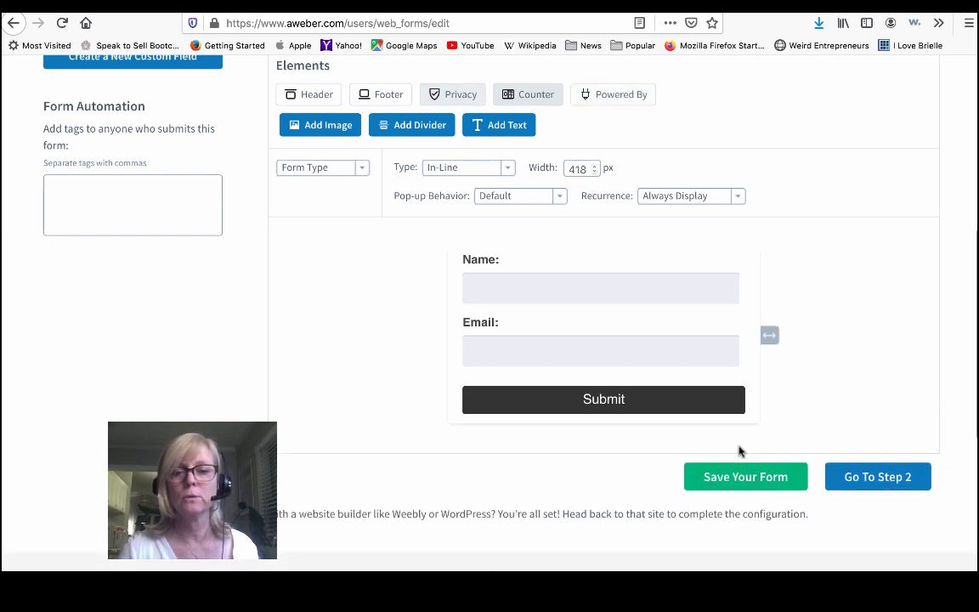
Set the form body's background to no colour so that it is transparent
mouse_move(682, 411)
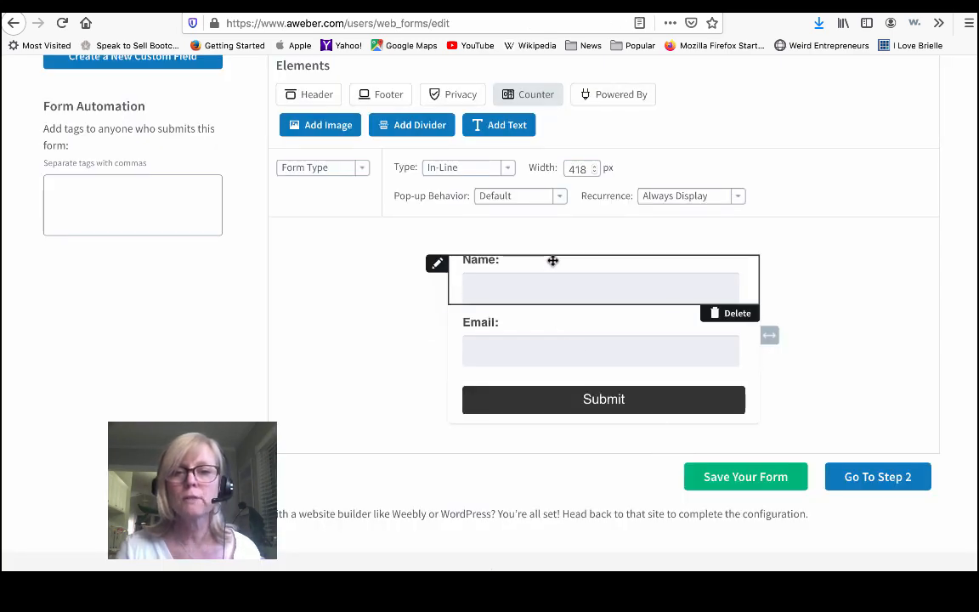
left_click(444, 328)
scroll(461, 255, "up", 2)
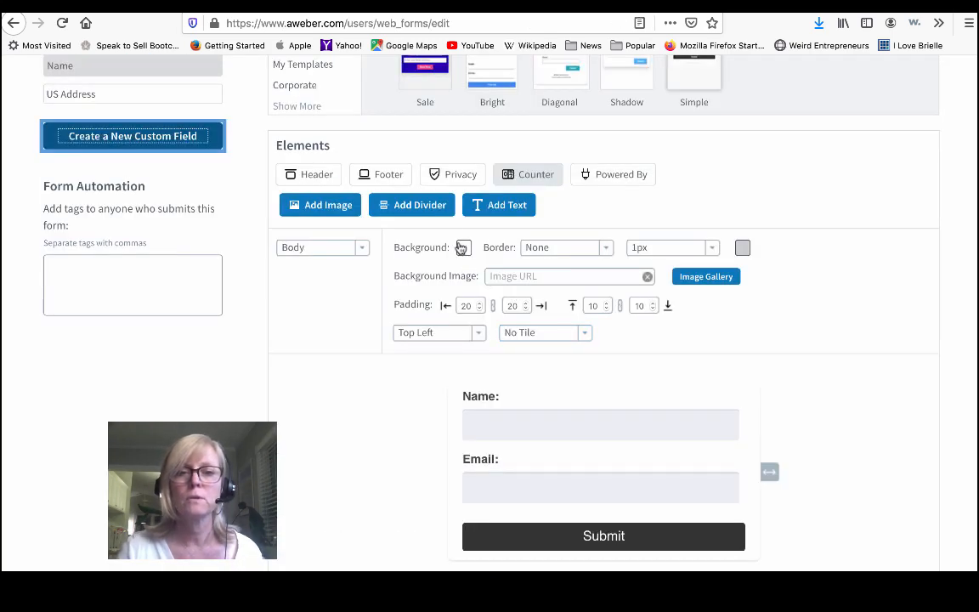
left_click(464, 248)
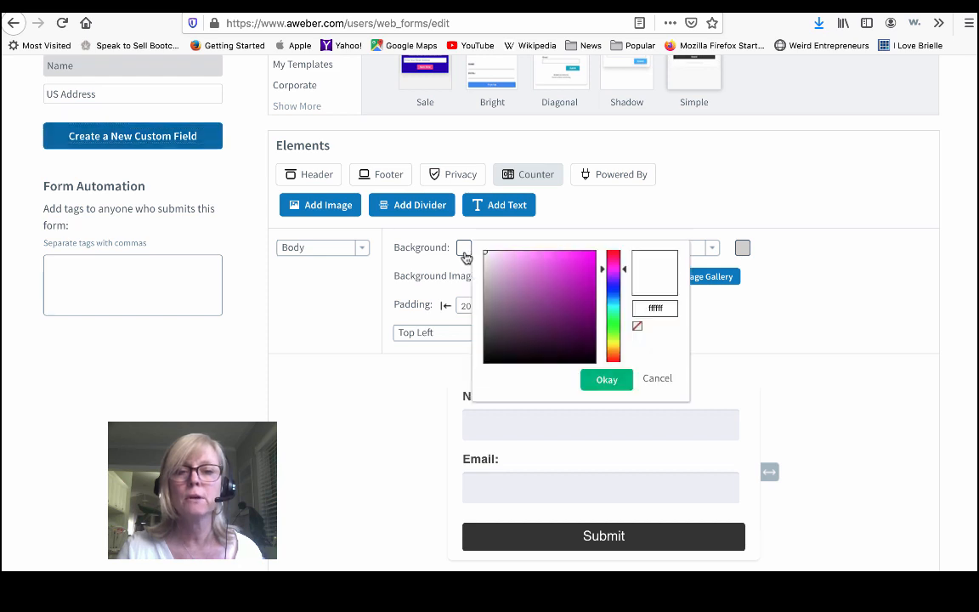
left_click(639, 329)
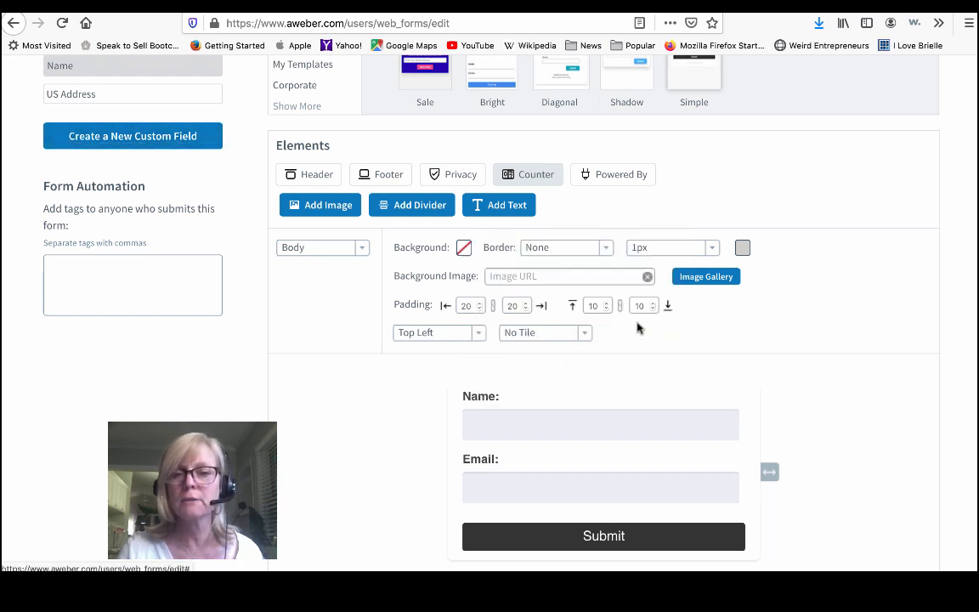
scroll(752, 382, "down", 3)
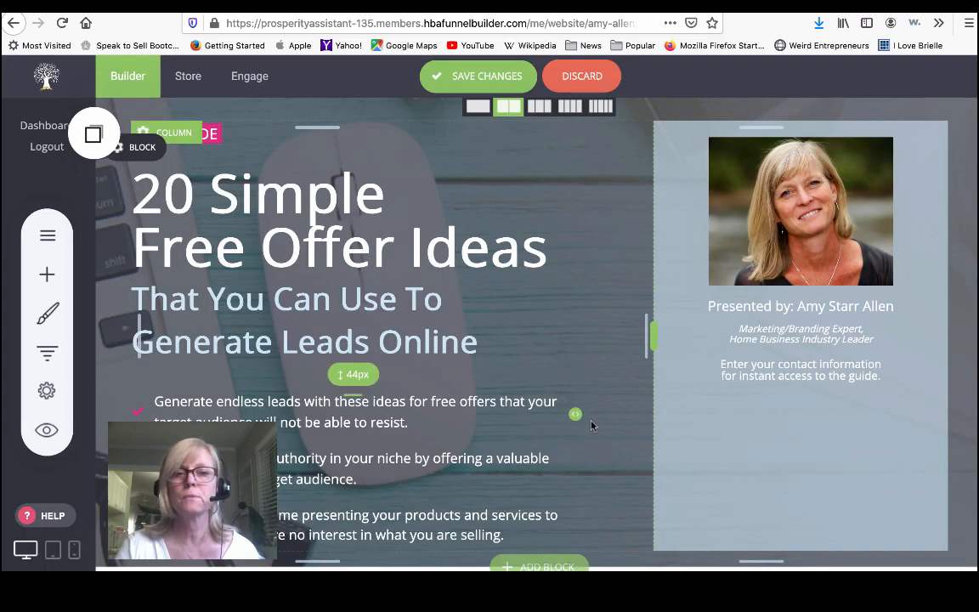
Look up the FREE GUIDE label's highlight colour on the landing page and set the AWeber form's submit button colour to DE2E8D
left_click(214, 133)
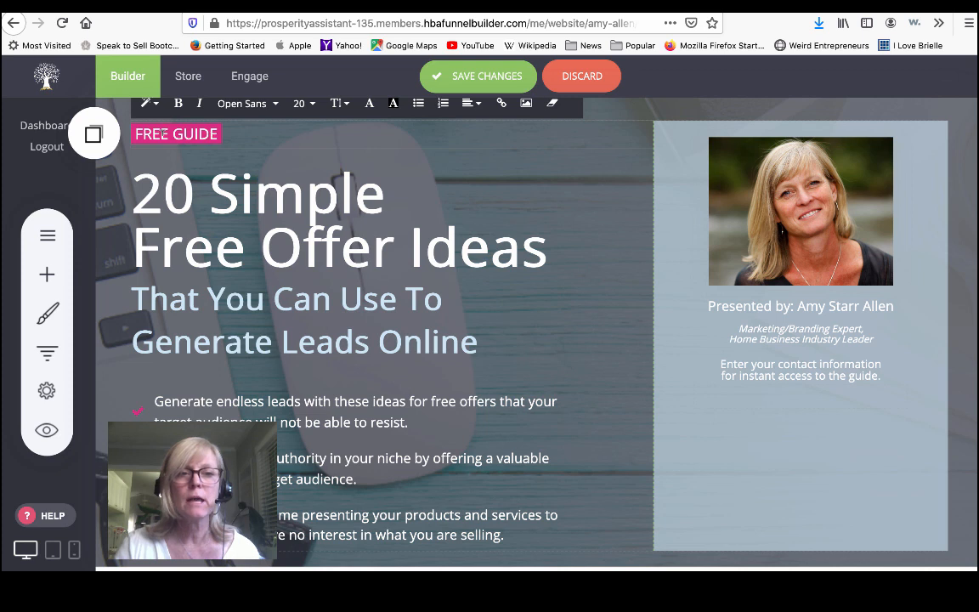
left_click(392, 103)
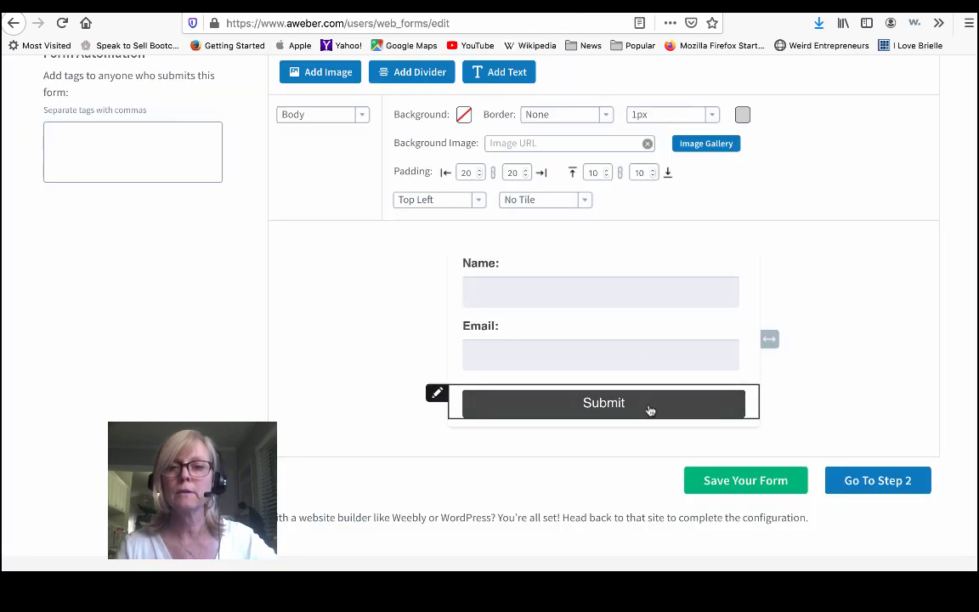
left_click(650, 410)
left_click(676, 115)
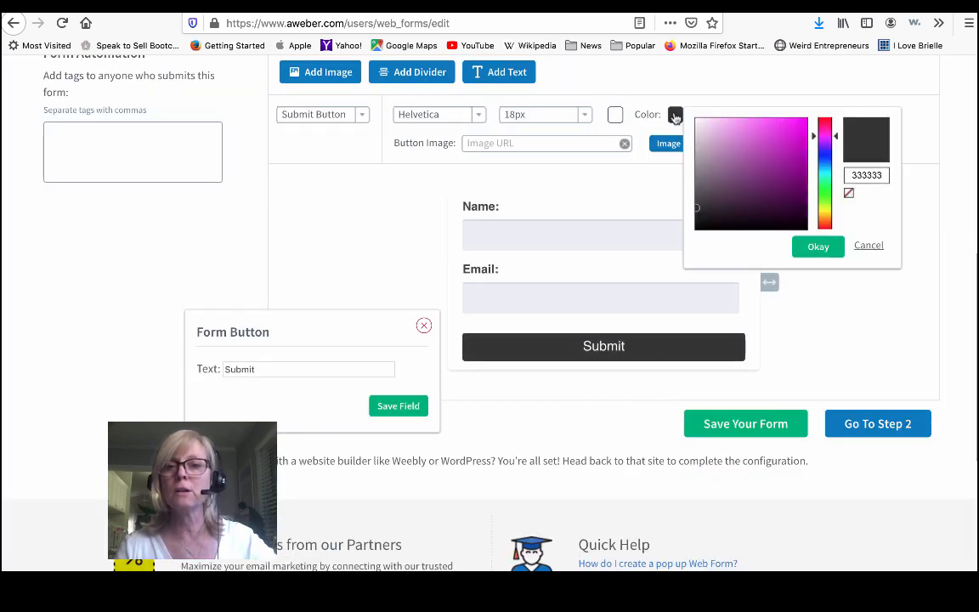
left_click_drag(884, 173, 830, 175)
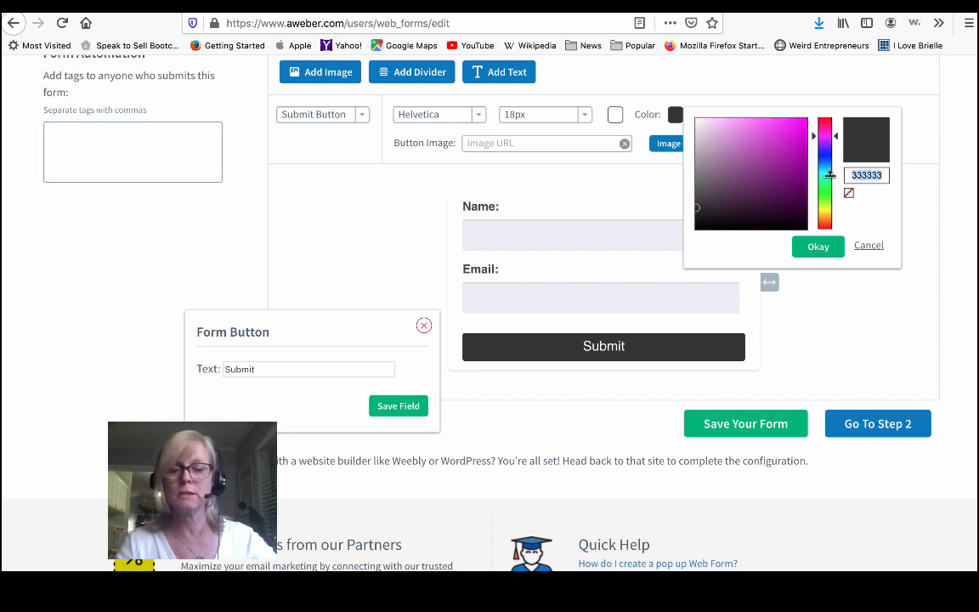
type("DE2E8D")
left_click(819, 246)
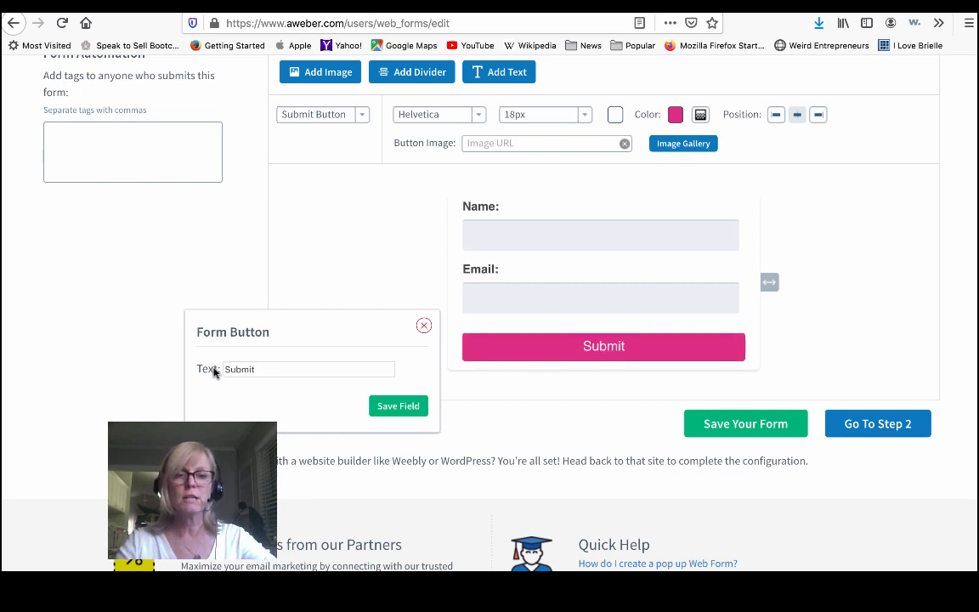
Change the submit button's text to "YES! SEND IT TO ME!" and save the field
double_click(244, 367)
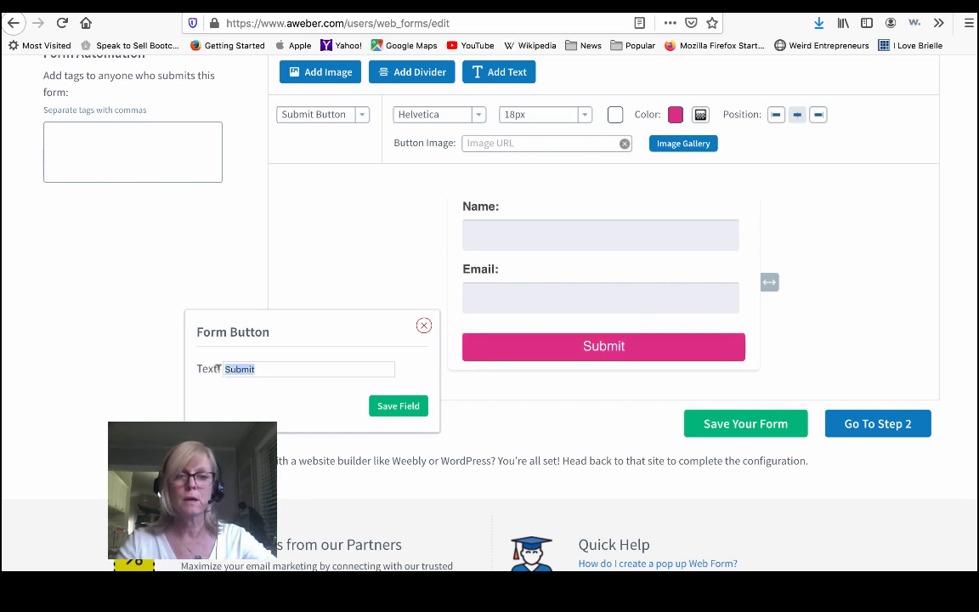
type("YES!")
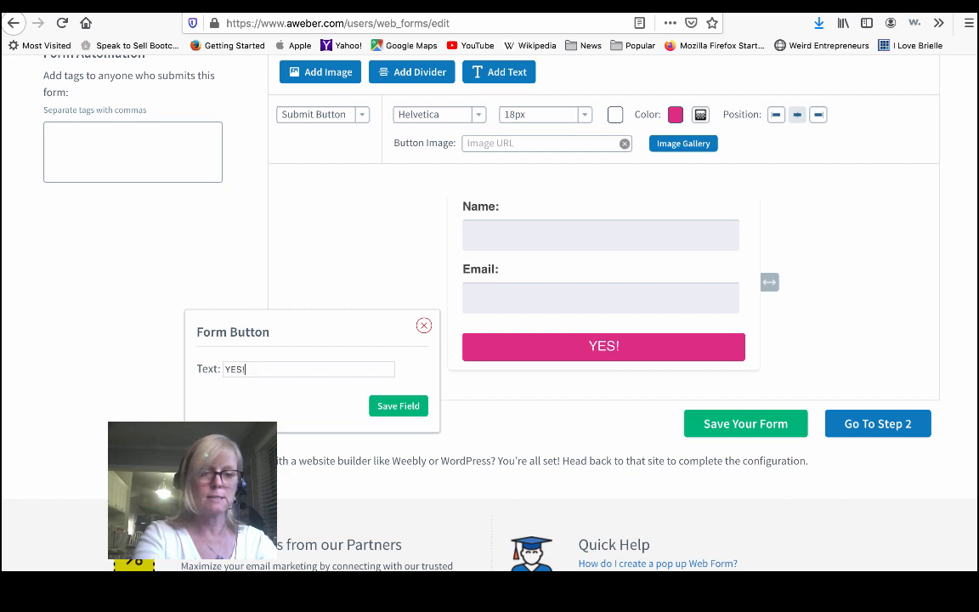
type(" SEND ")
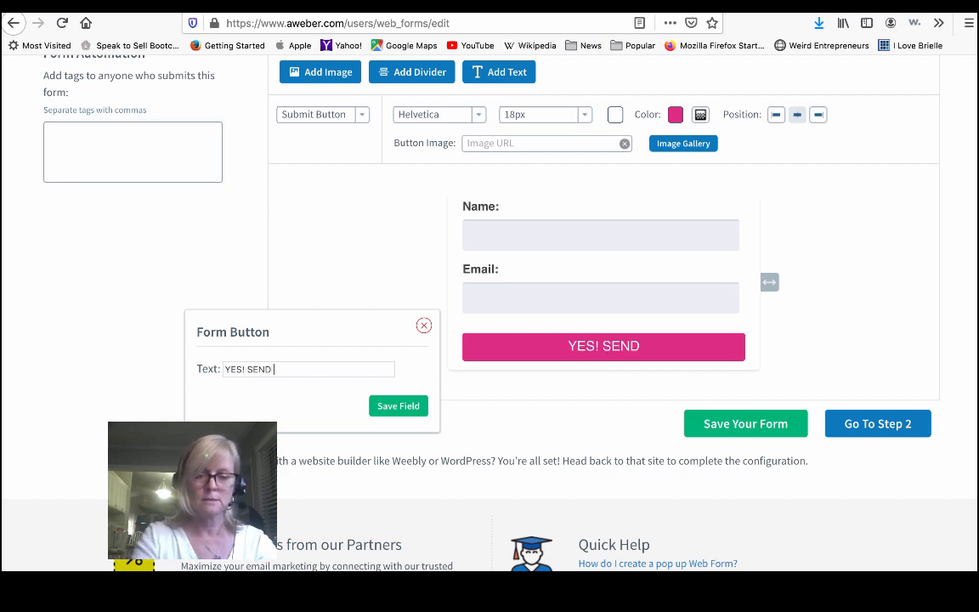
type("IT TO ME!")
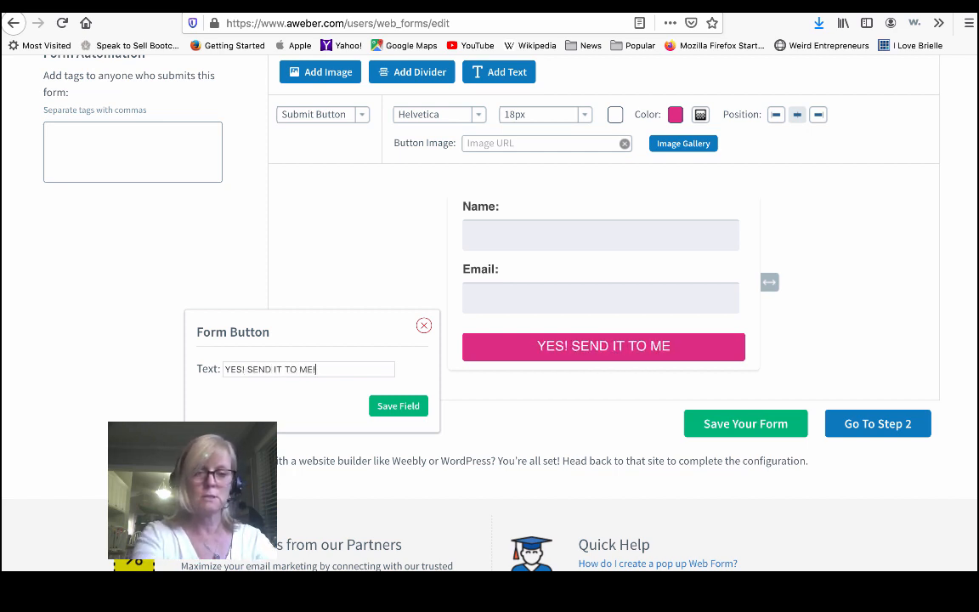
left_click(389, 405)
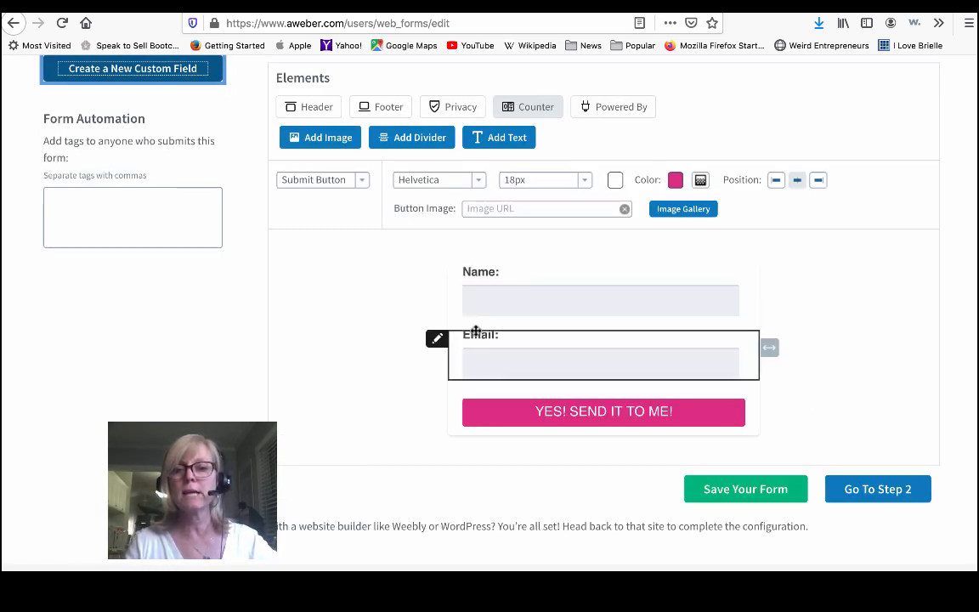
Try to set the text colour of the form's Name and Email labels to white (ffffff)
left_click(476, 276)
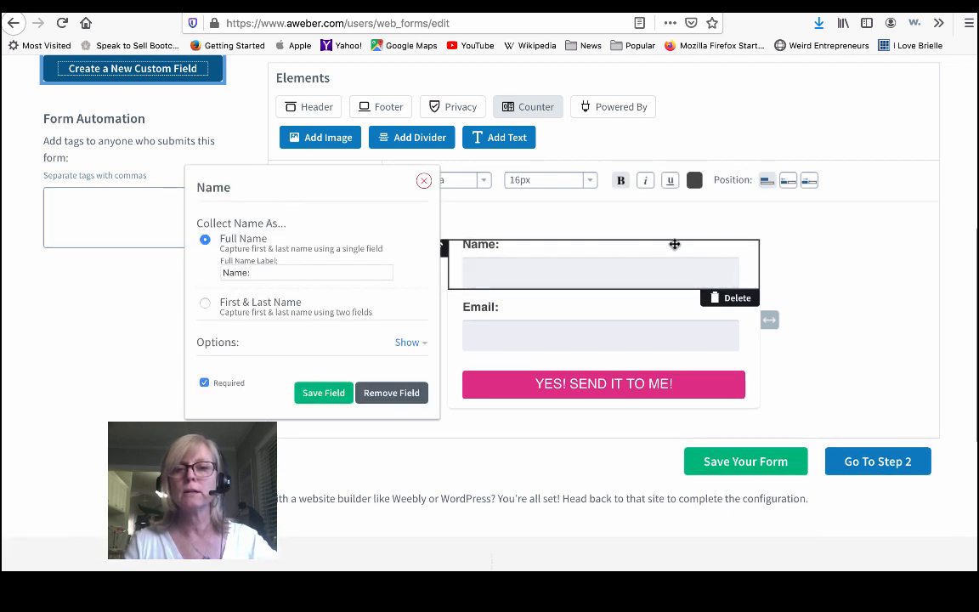
left_click(695, 181)
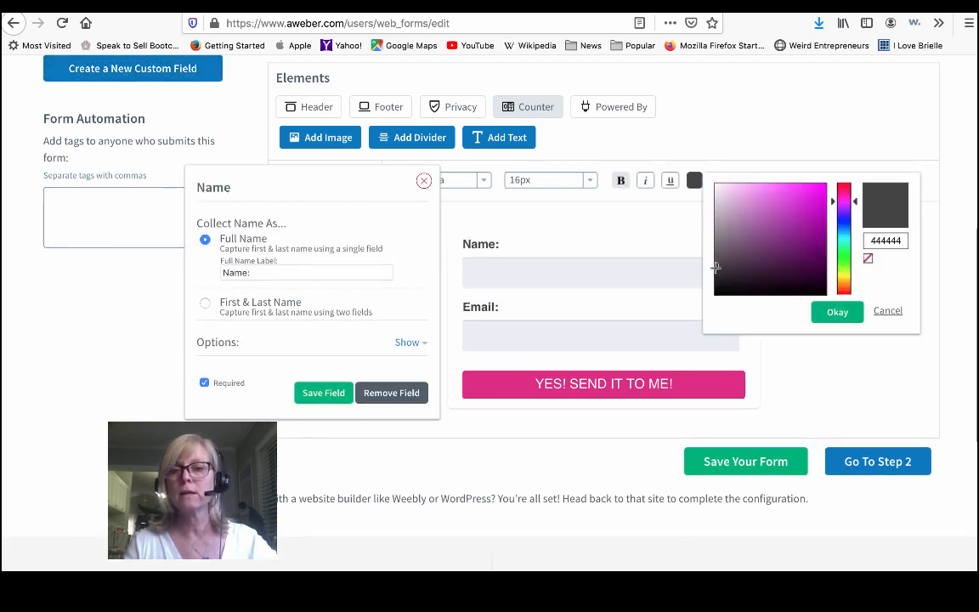
mouse_move(716, 268)
left_mouse_down()
mouse_move(712, 203)
mouse_move(695, 182)
left_mouse_up()
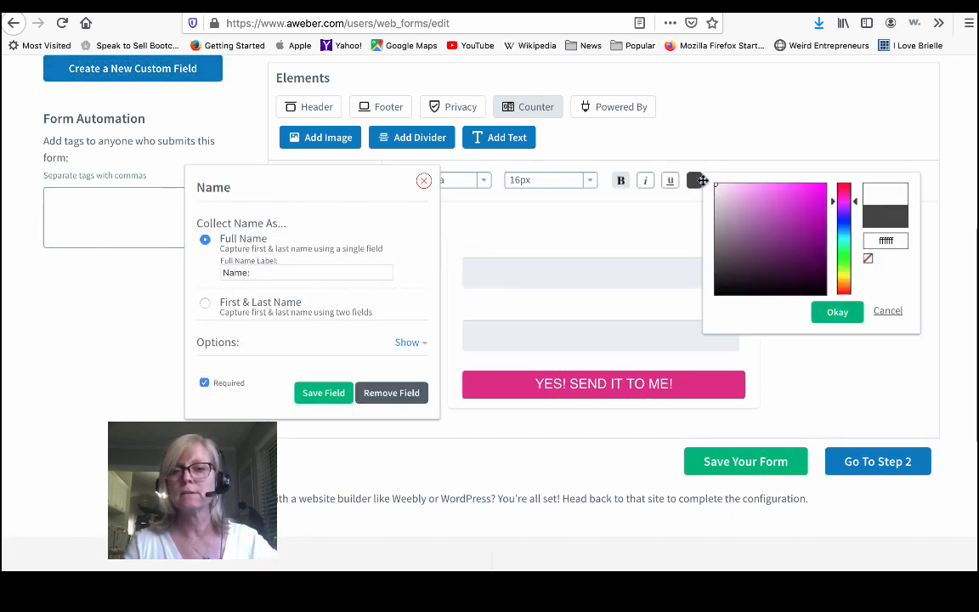
left_click(526, 237)
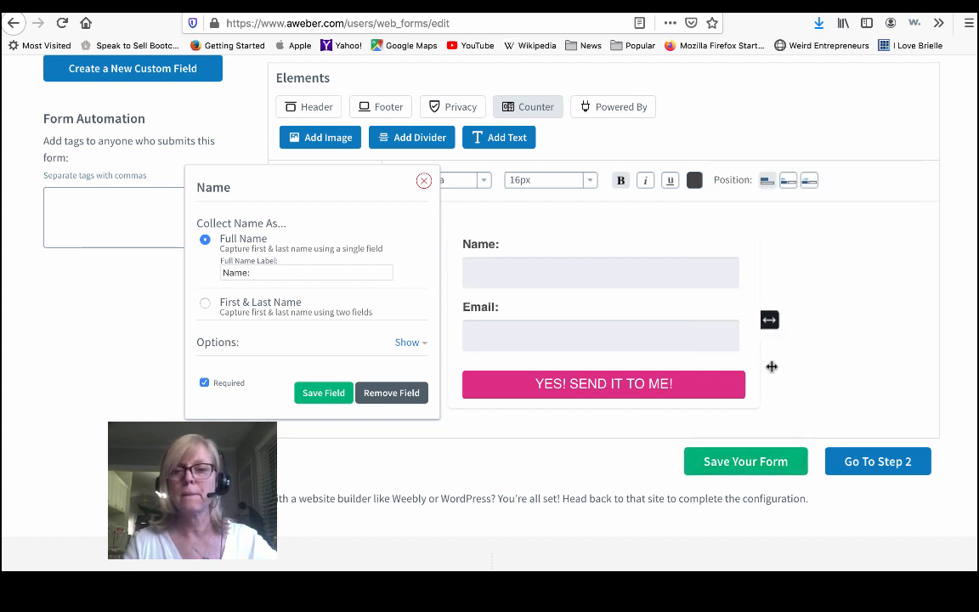
Narrow the sign-up form so that its button text wraps onto two lines, save the form and proceed to its settings
left_click_drag(768, 319, 717, 324)
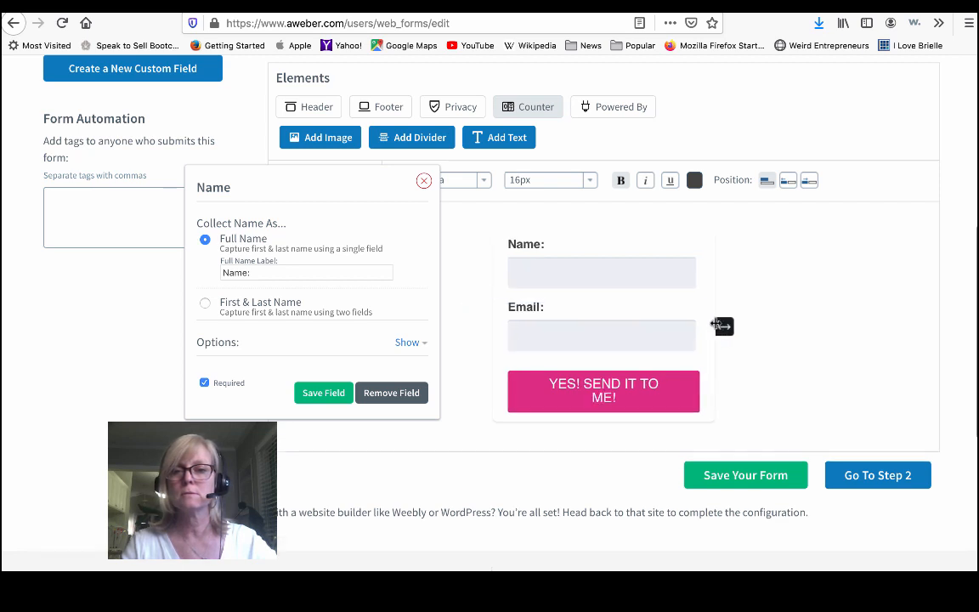
left_click(730, 474)
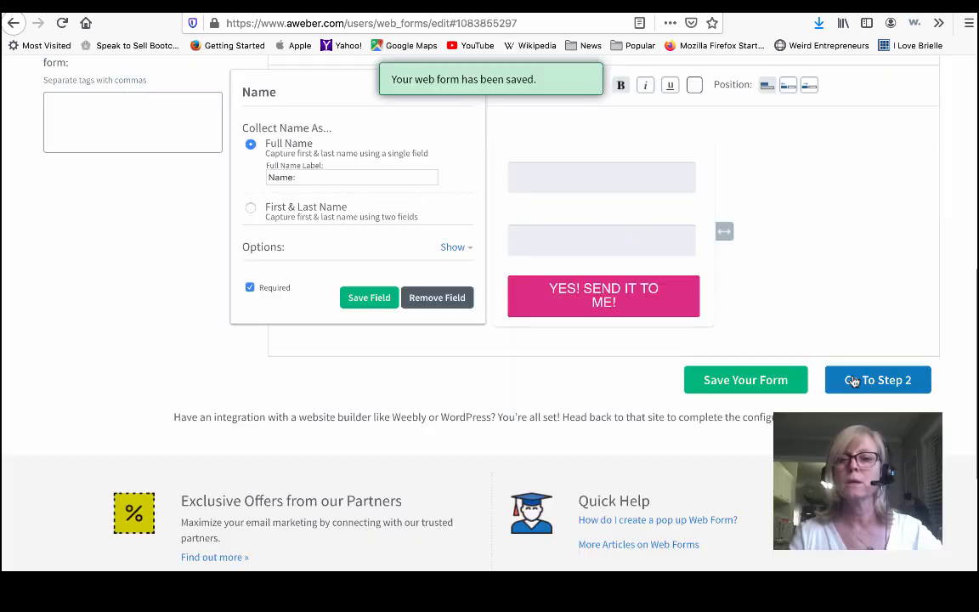
left_click(863, 379)
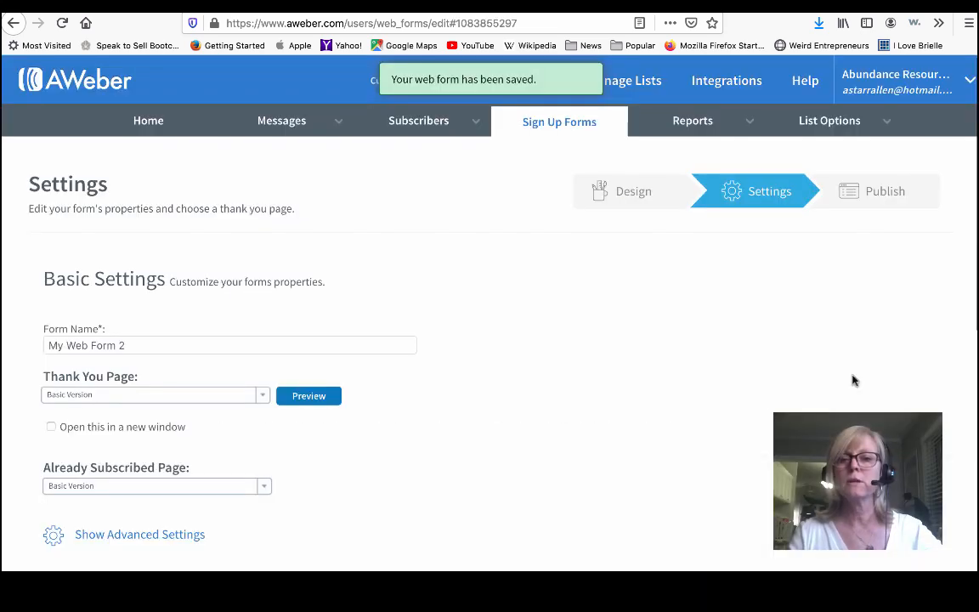
left_click_drag(145, 343, 26, 339)
type("De")
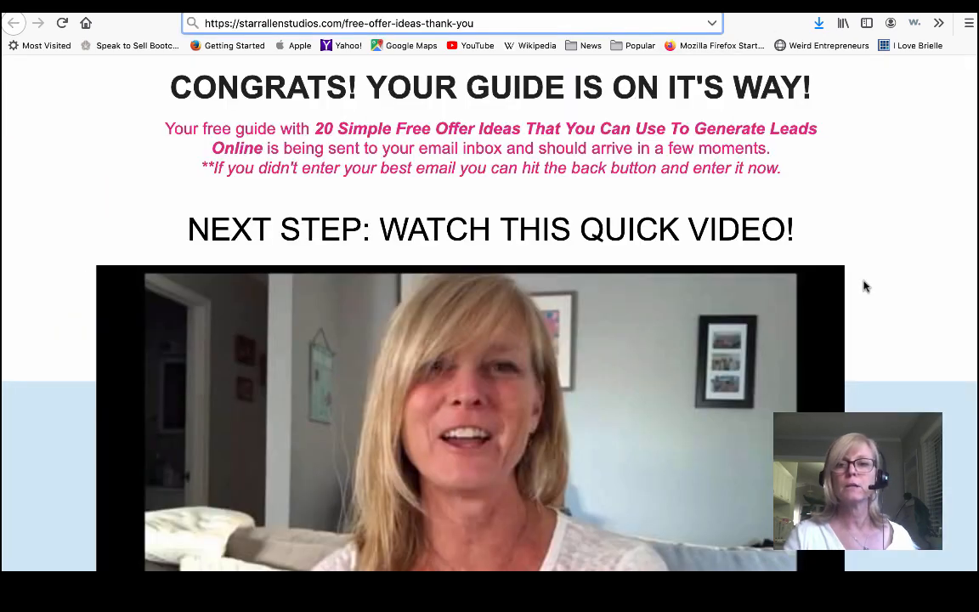
left_click_drag(495, 22, 211, 45)
key("ctrl+c")
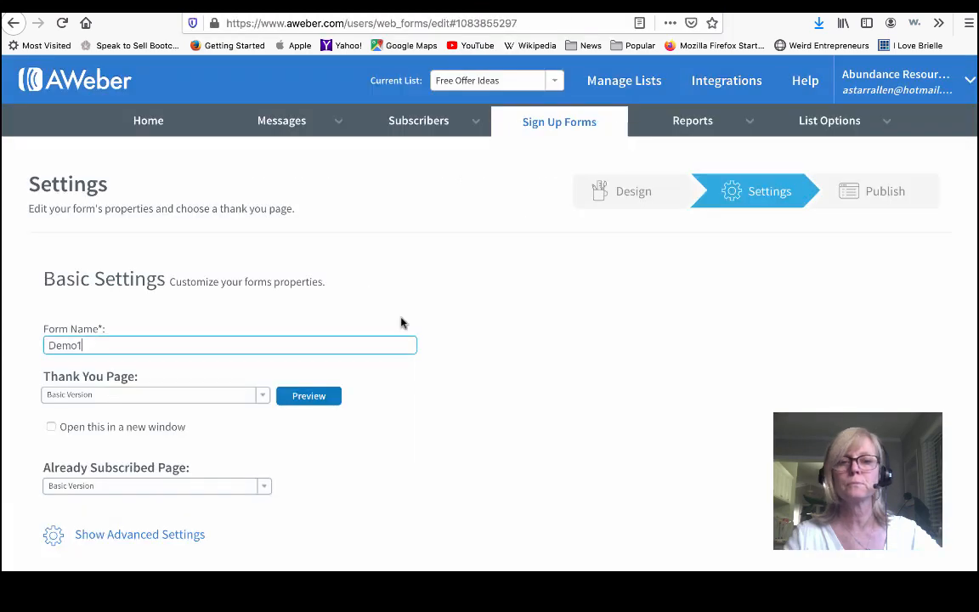
left_click(263, 398)
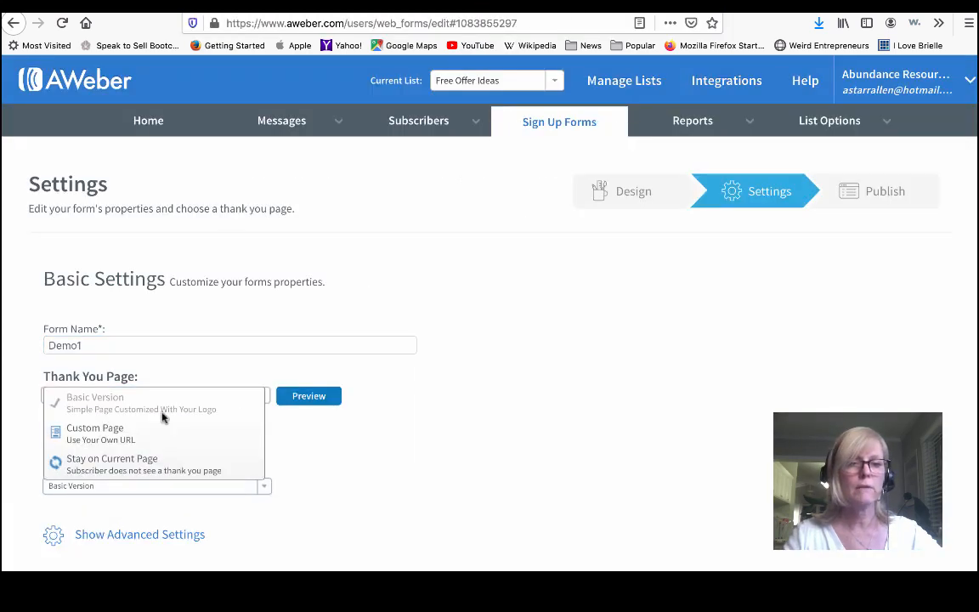
left_click(125, 434)
left_click_drag(144, 425, 28, 420)
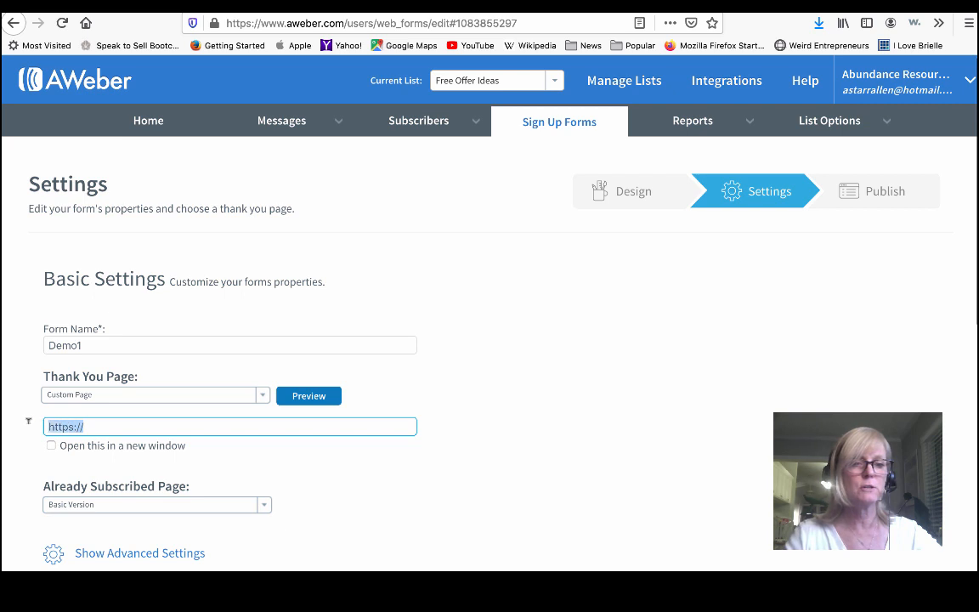
key("ctrl+v")
left_click(486, 485)
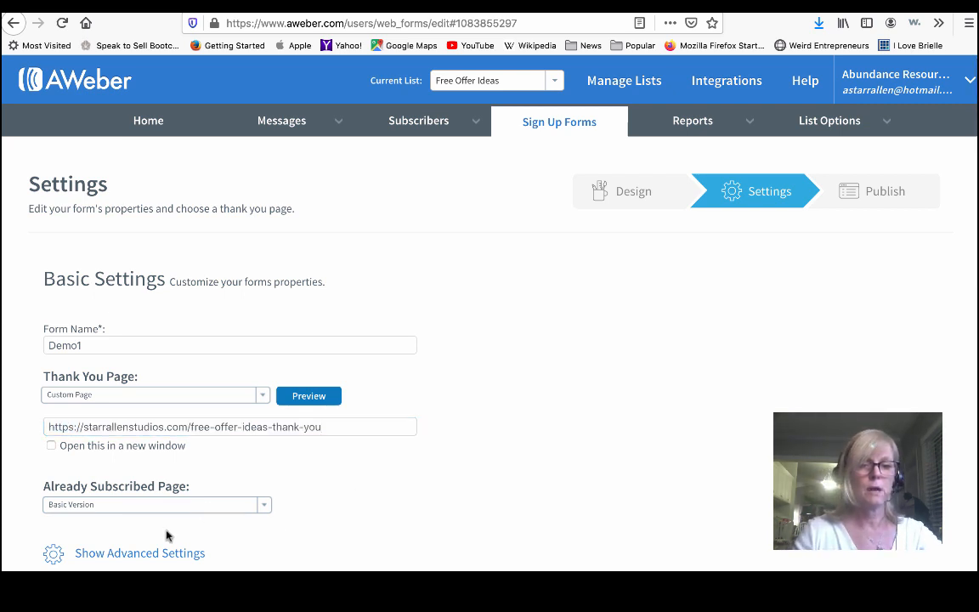
left_click(154, 514)
left_click(100, 538)
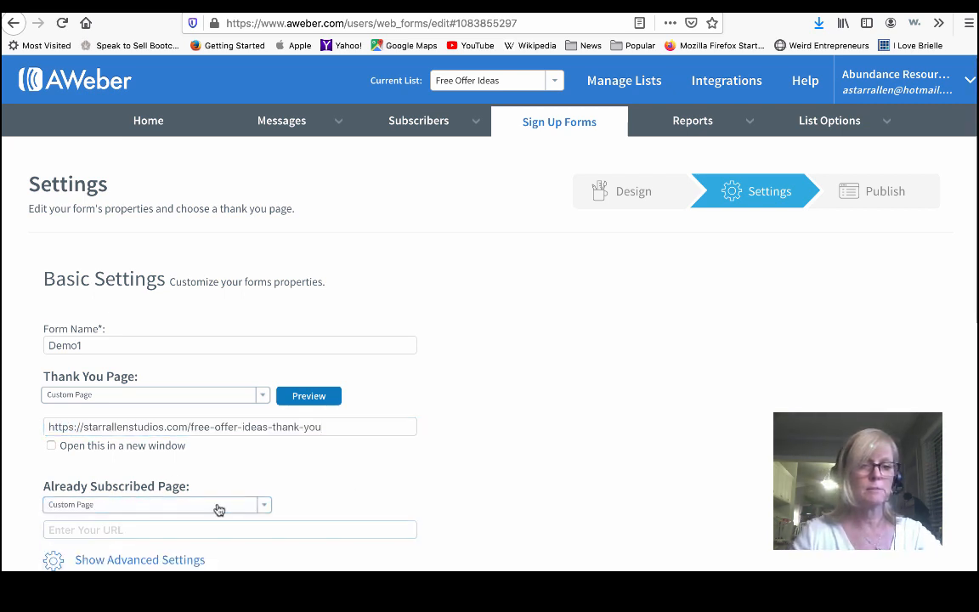
left_click_drag(146, 525, 44, 524)
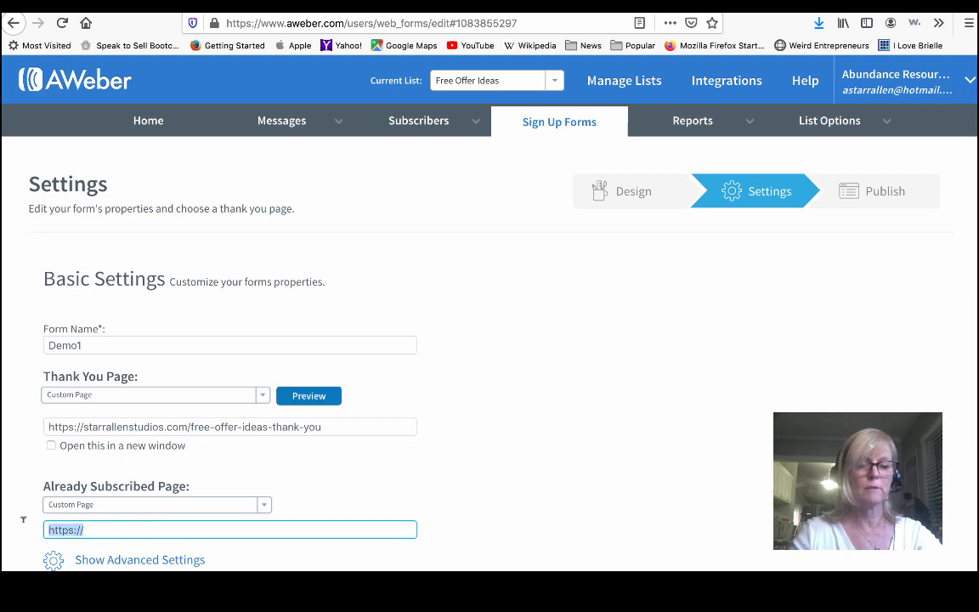
key("ctrl+v")
scroll(634, 457, "down", 3)
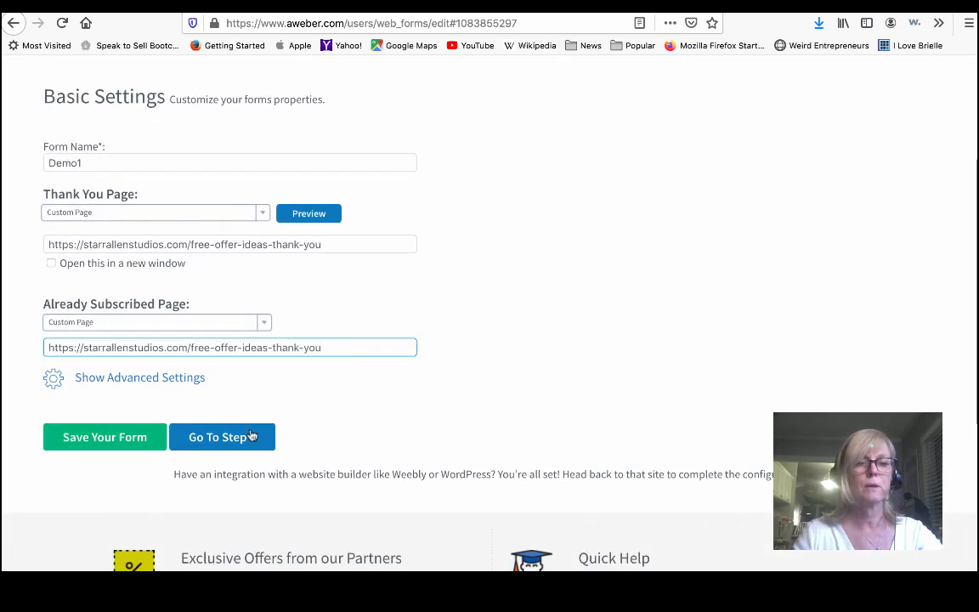
left_click(133, 436)
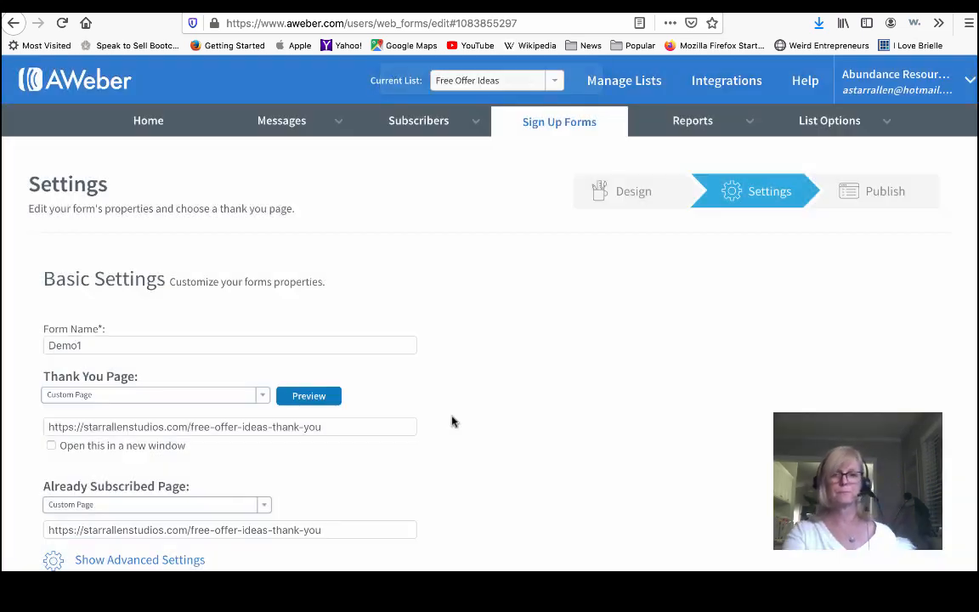
Proceed to publishing the form, choose to install it yourself and copy its Javascript snippet
scroll(614, 394, "down", 2)
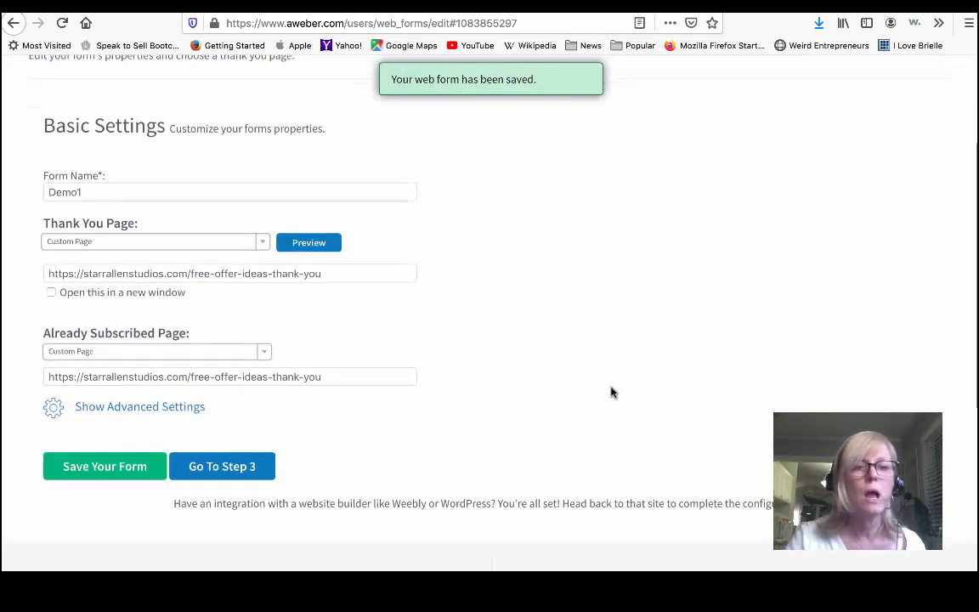
left_click(230, 457)
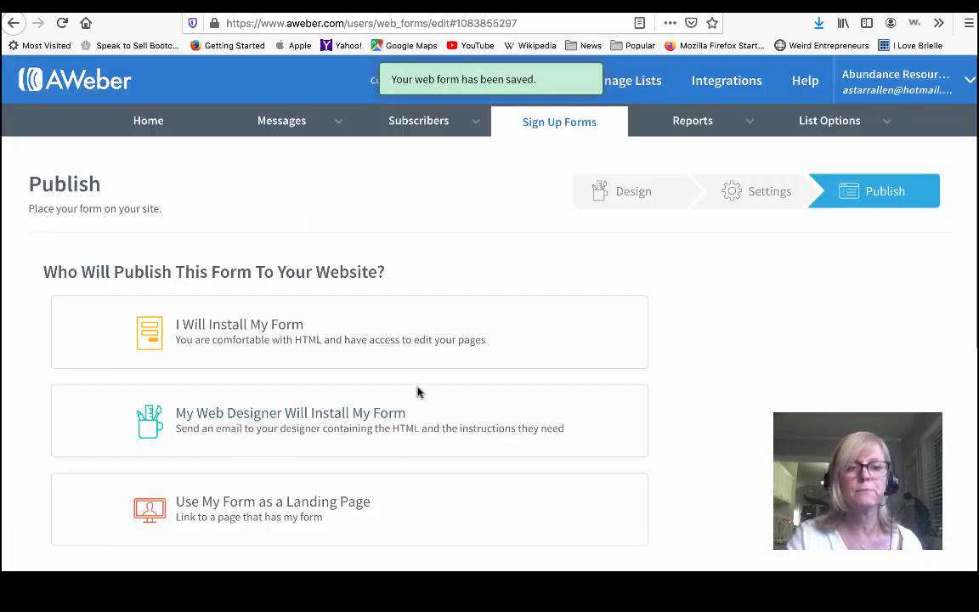
left_click(251, 329)
scroll(553, 413, "down", 3)
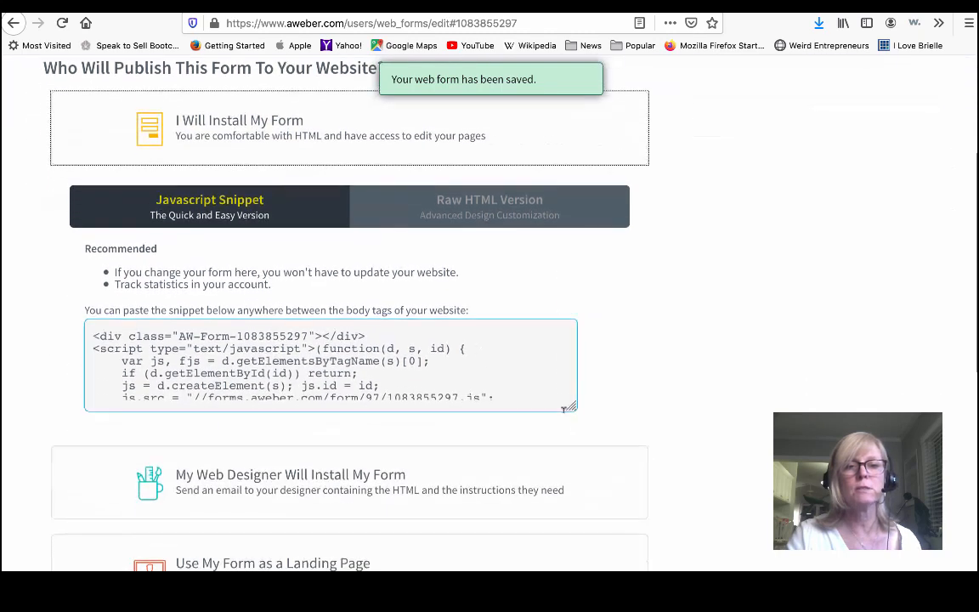
left_click(289, 375)
key("super+c")
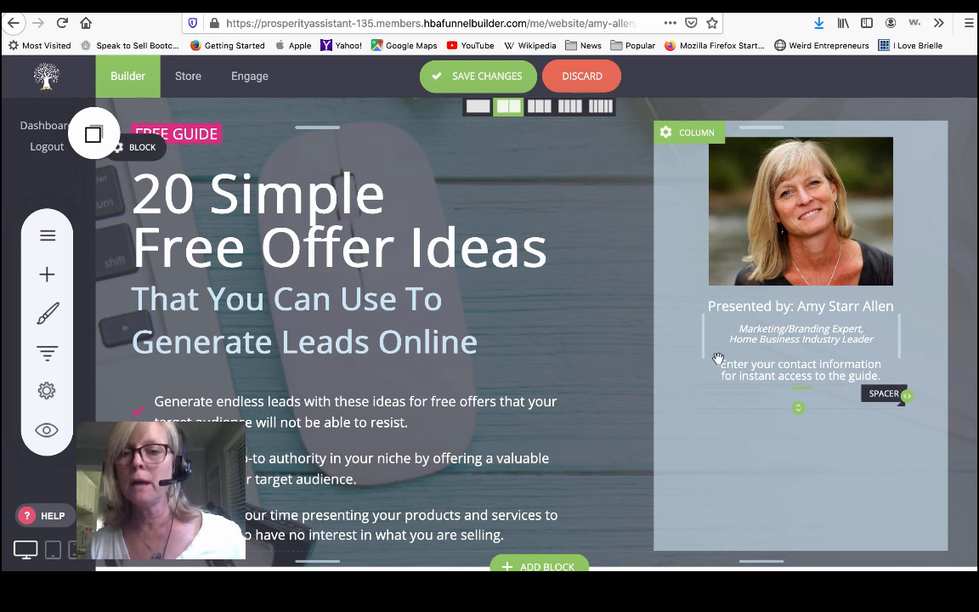
In the landing page builder, add a custom code widget below the contact information text, paste the AWeber snippet into it and save the changes
left_click(47, 275)
scroll(210, 363, "down", 5)
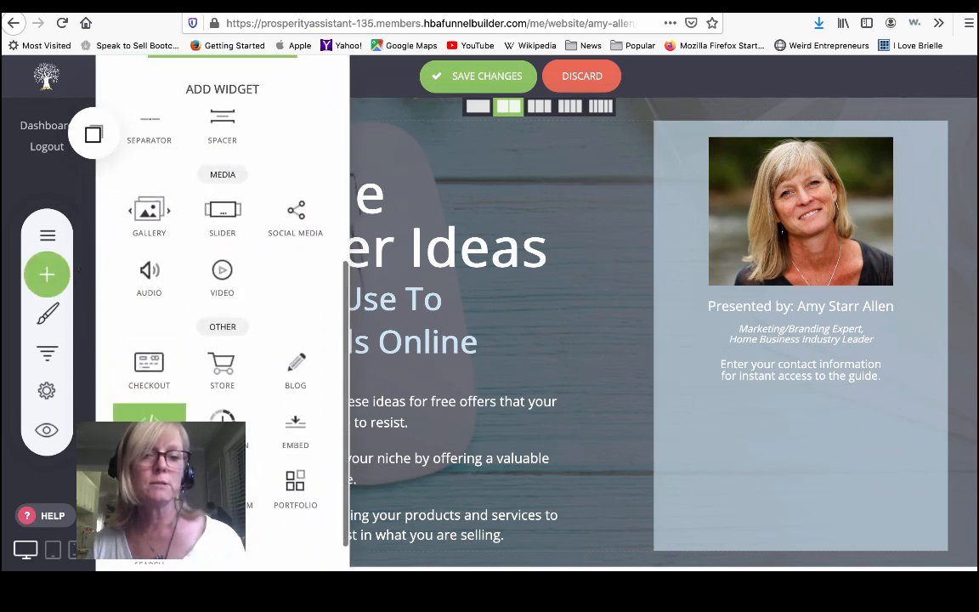
left_click_drag(149, 414, 794, 441)
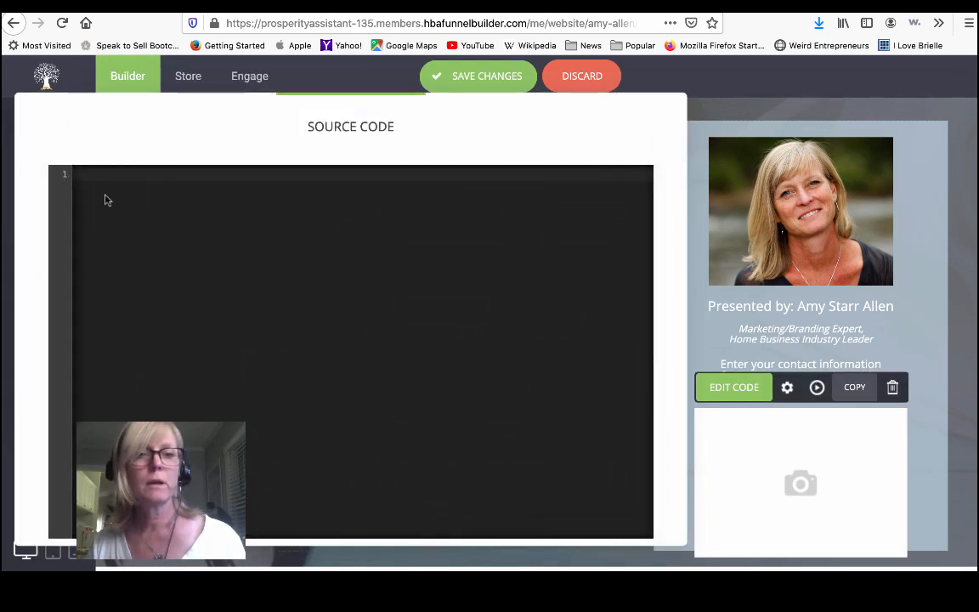
key("super+v")
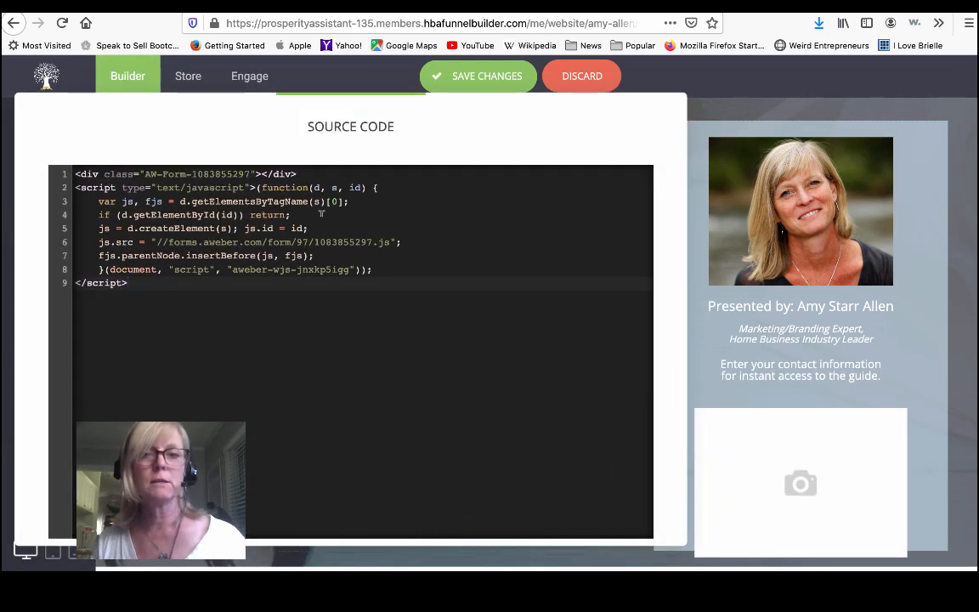
left_click(699, 330)
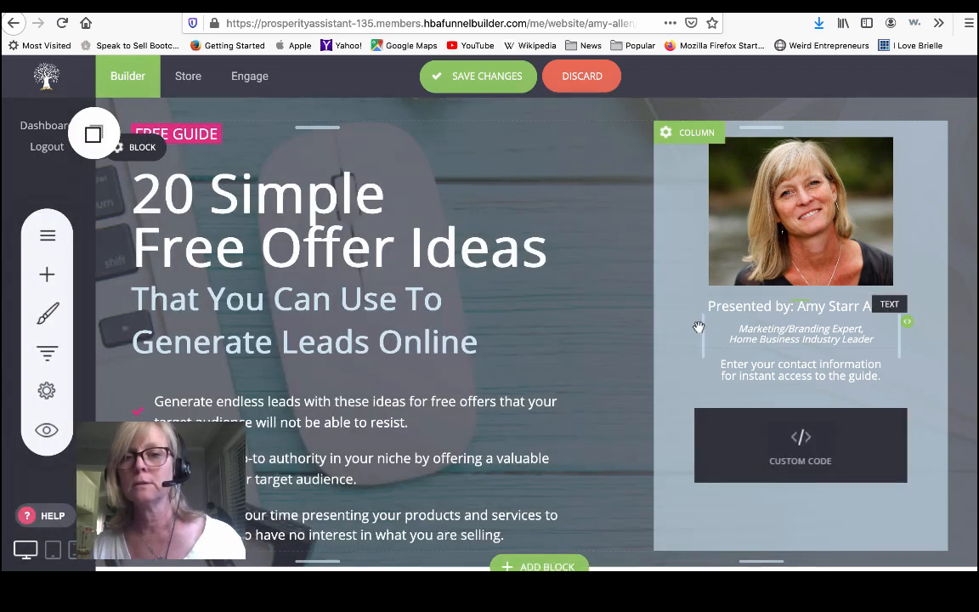
left_click(451, 89)
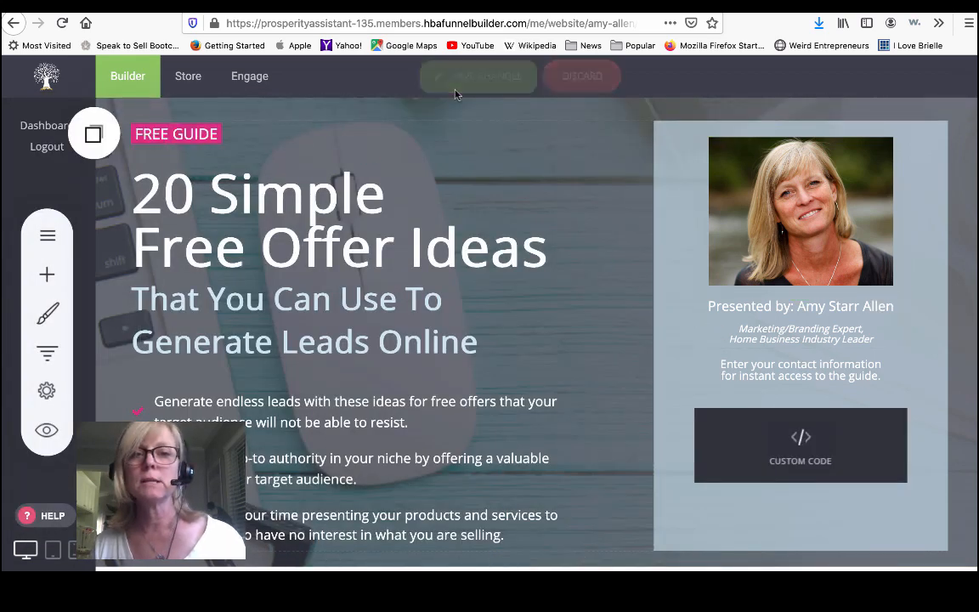
Preview the landing page and examine how the embedded sign-up form looks in its column
left_click(46, 435)
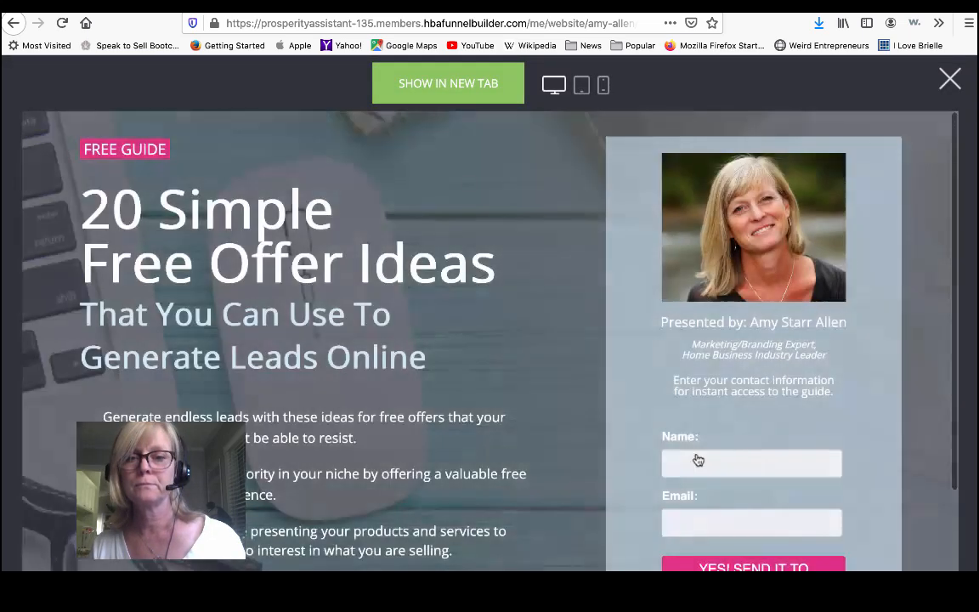
scroll(696, 459, "down", 2)
scroll(696, 459, "up", 2)
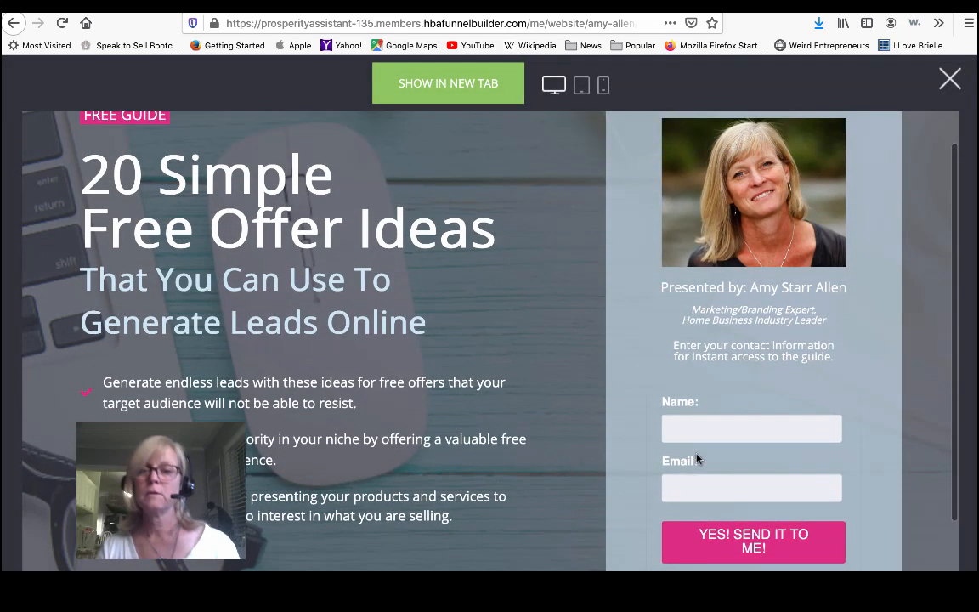
scroll(696, 457, "down", 2)
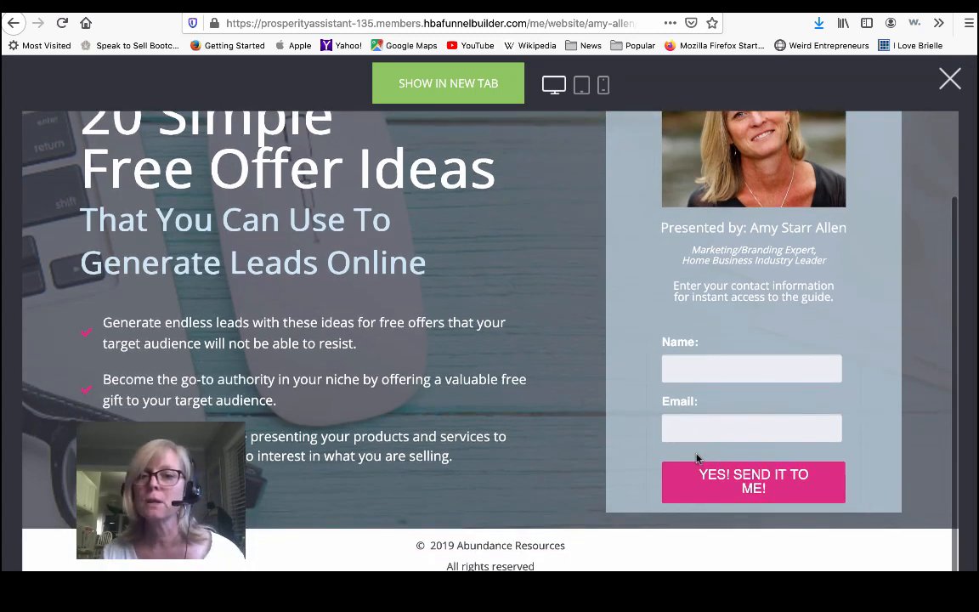
scroll(744, 430, "up", 2)
scroll(744, 430, "down", 1)
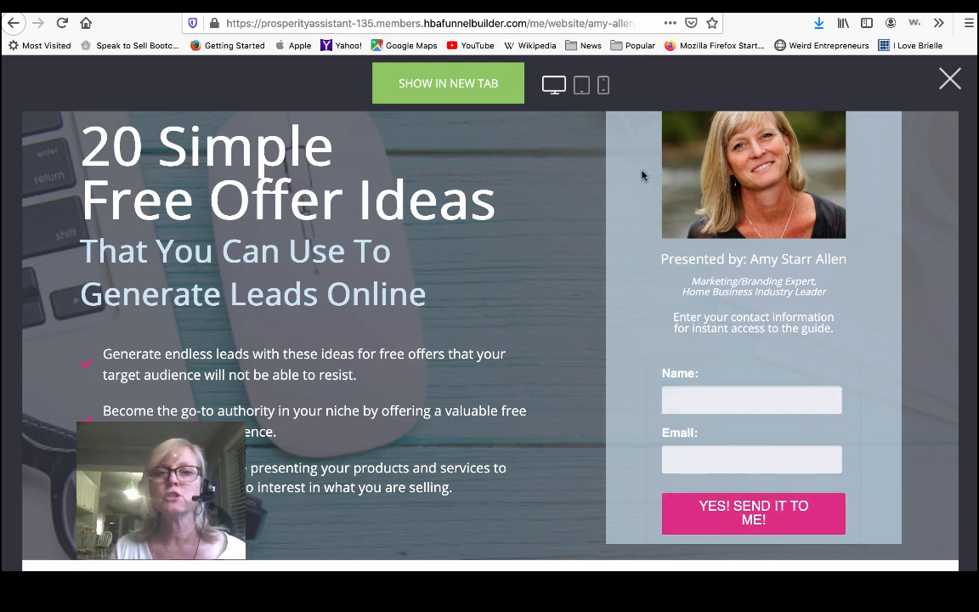
Return to the form's design in AWeber, change the submit button's text to "YES! SEND ME THE GUIDE!" and save the field and the form
key("ctrl+Tab")
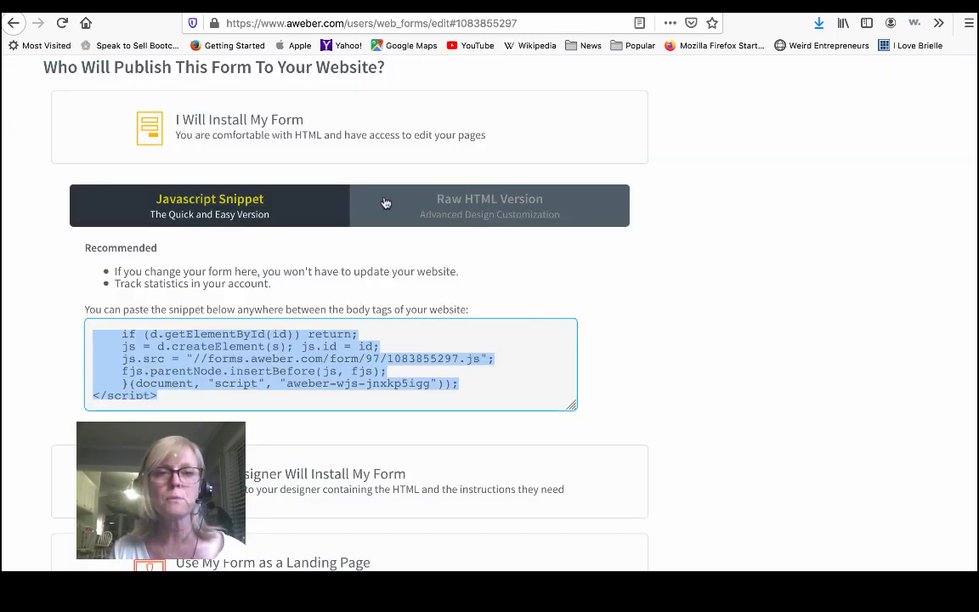
scroll(385, 203, "up", 4)
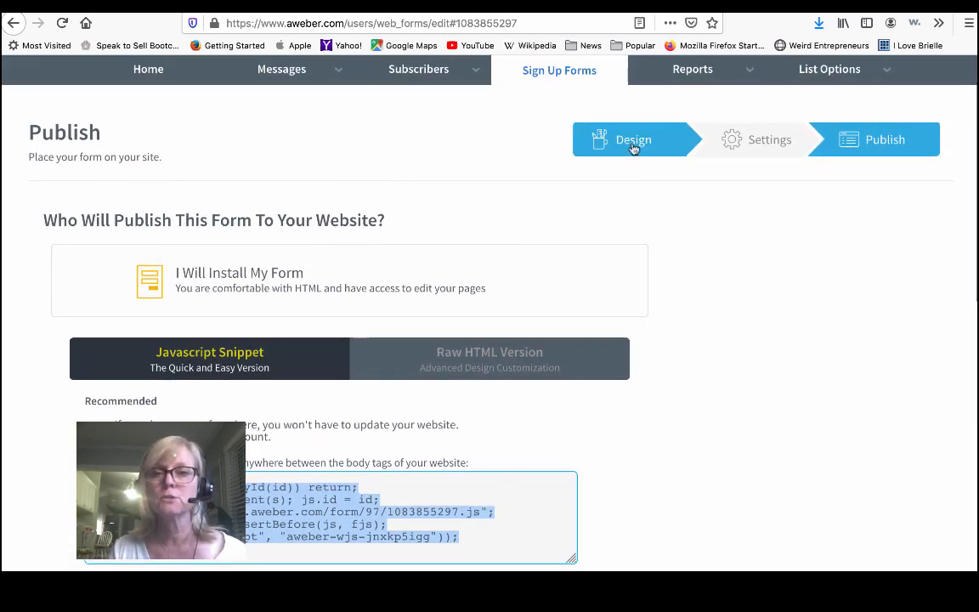
left_click(633, 145)
scroll(747, 409, "down", 5)
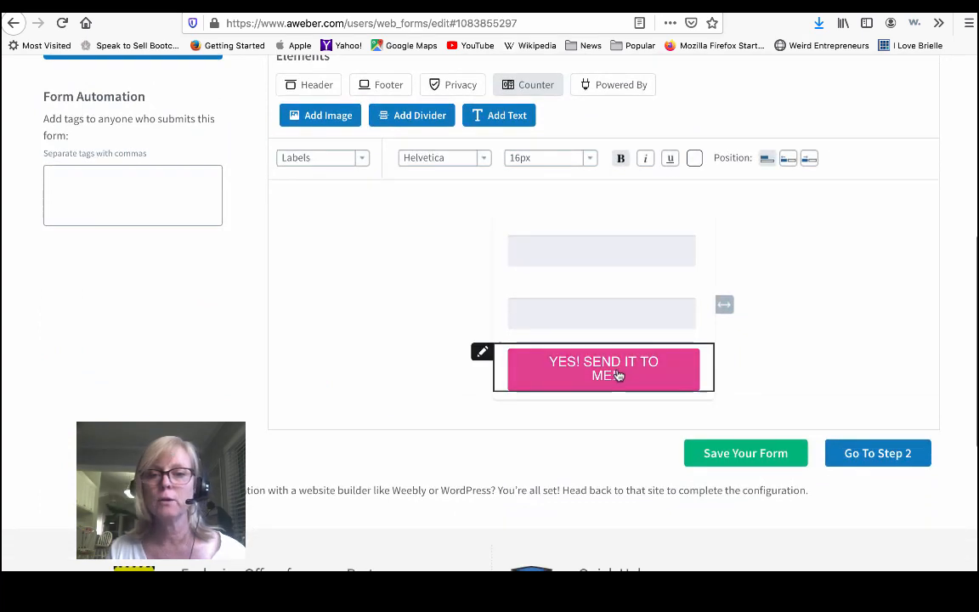
left_click(619, 375)
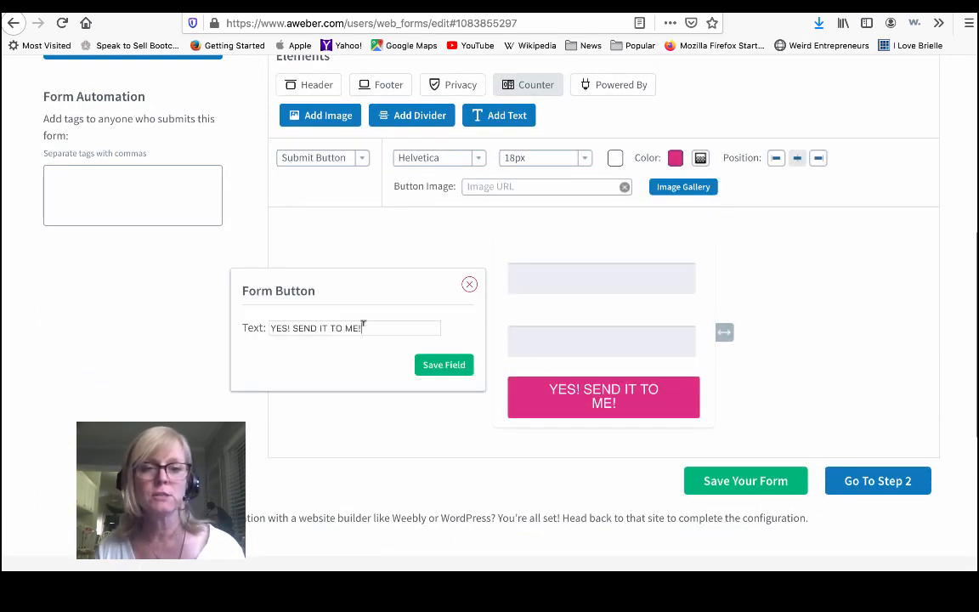
left_click_drag(363, 327, 319, 327)
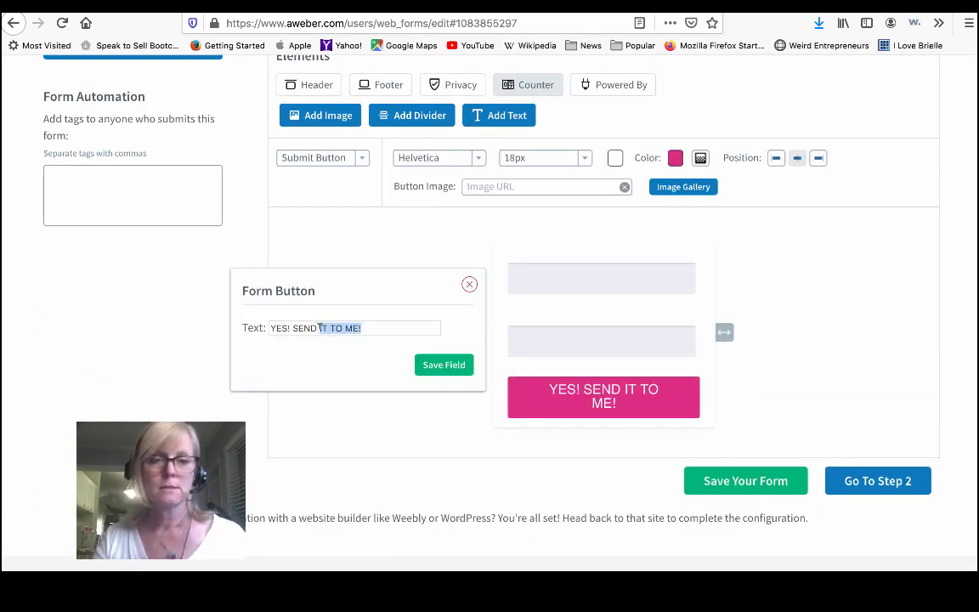
key("BackSpace")
type("ME")
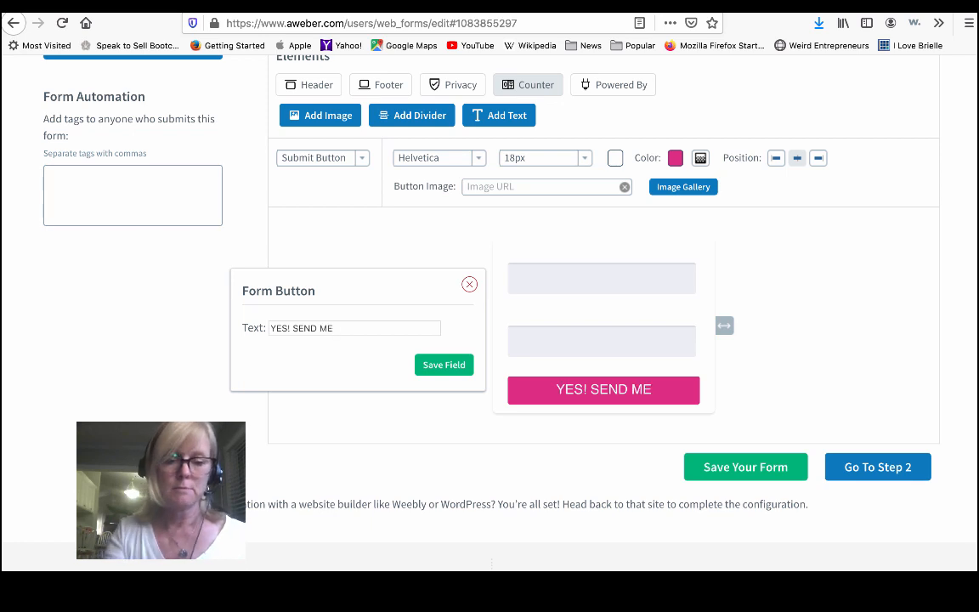
type(" THE GUIDE")
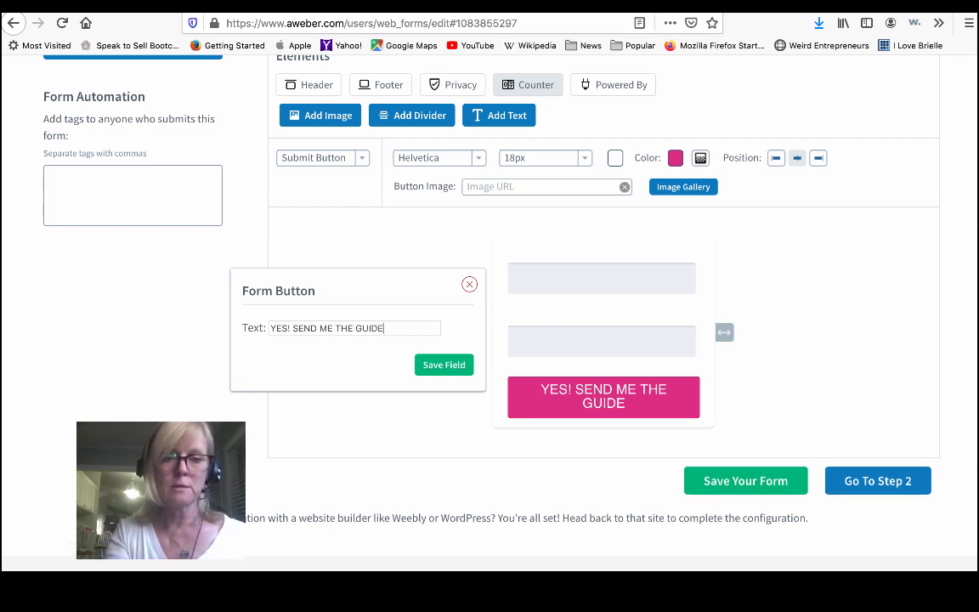
type("!")
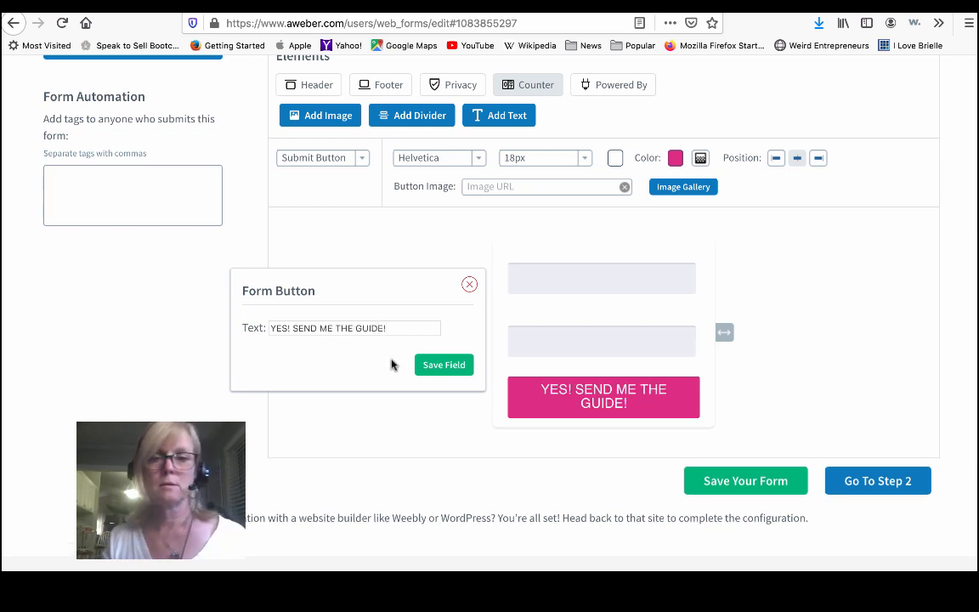
left_click(452, 364)
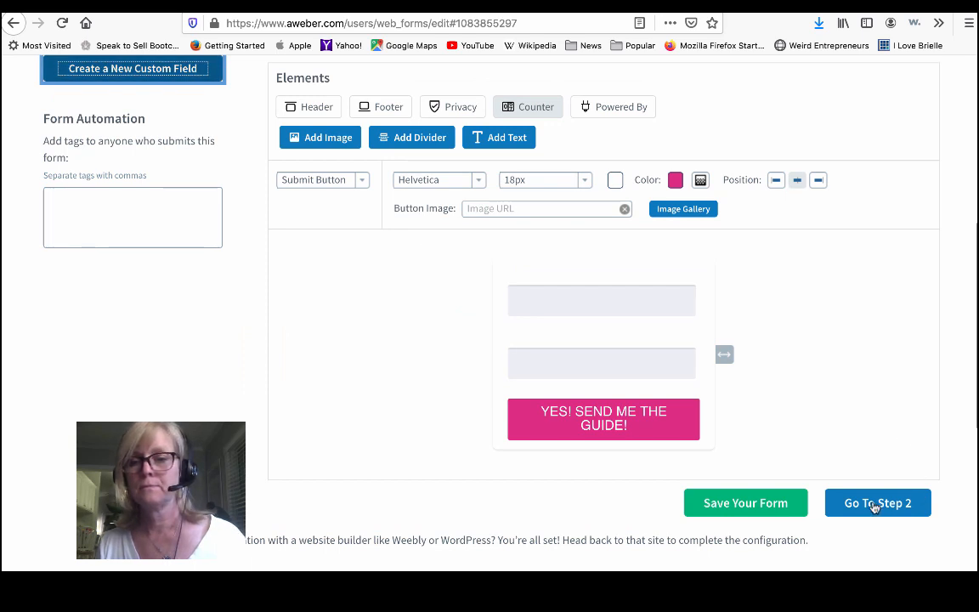
left_click(745, 508)
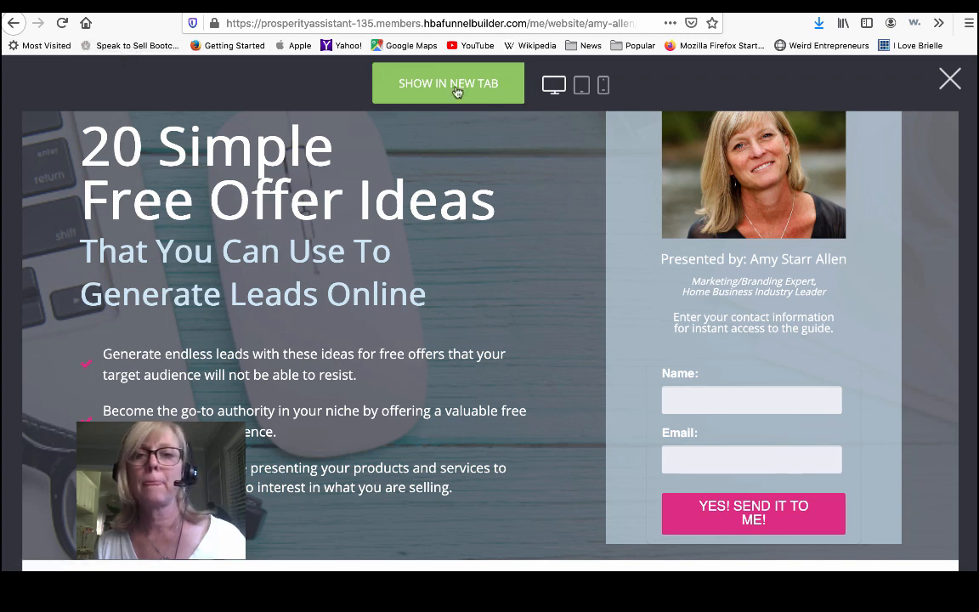
Open the landing page preview in its own tab, examine the embedded form's updated submit button and return to the page builder
left_click(457, 85)
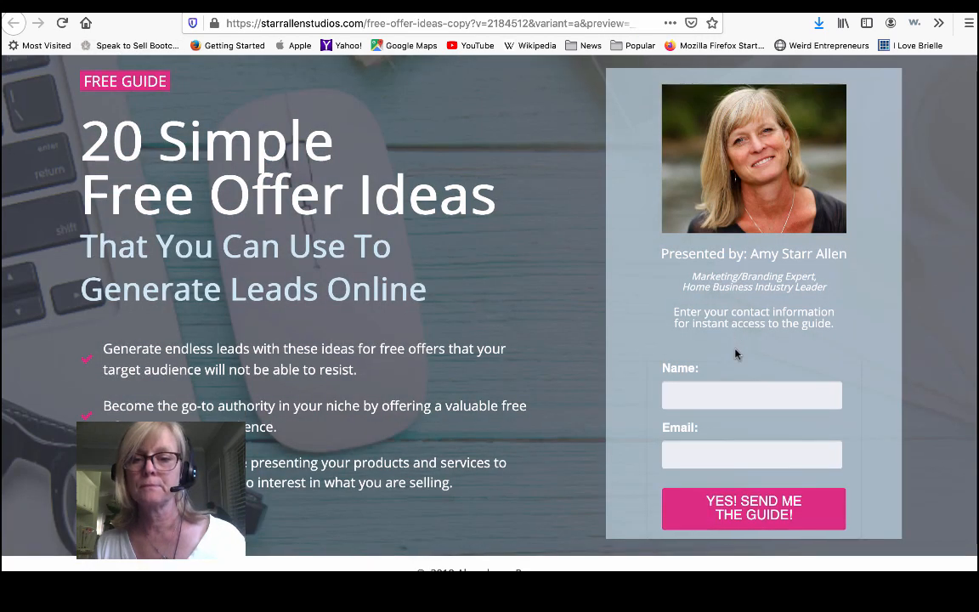
scroll(736, 354, "down", 1)
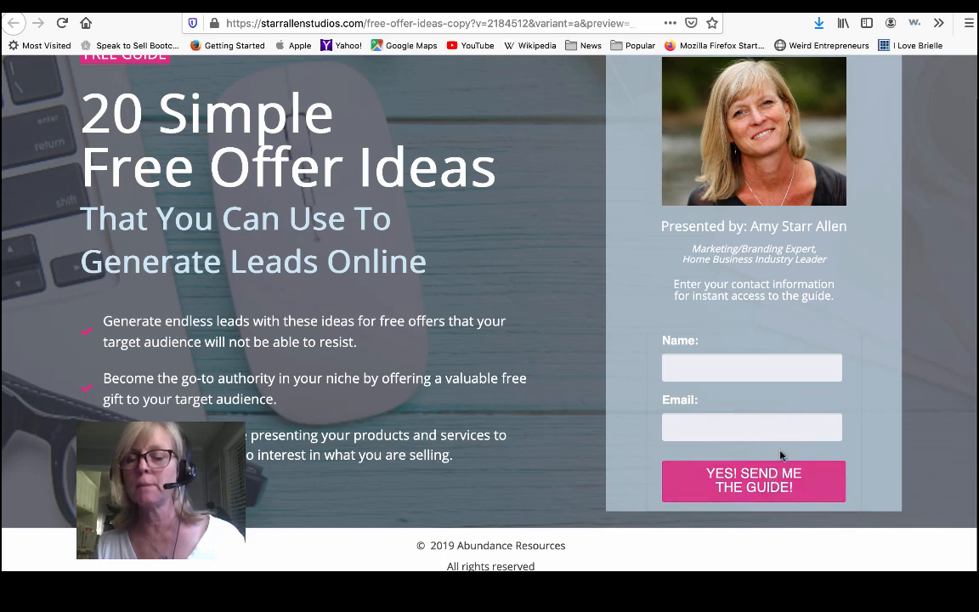
scroll(783, 450, "up", 1)
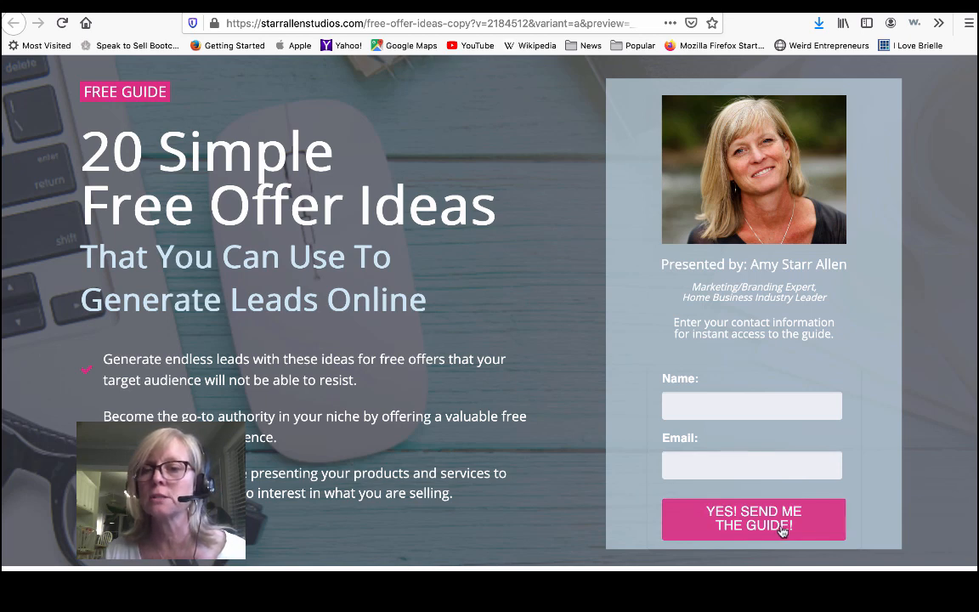
left_click(725, 7)
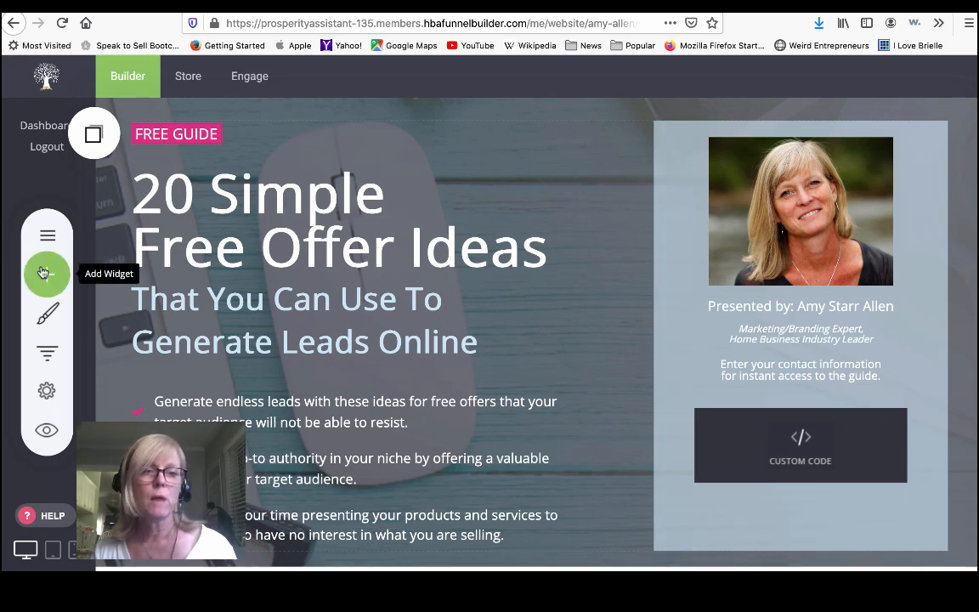
Add a spacer below the custom code widget in the photo column and reduce its height
left_click(42, 273)
left_click_drag(222, 345, 838, 516)
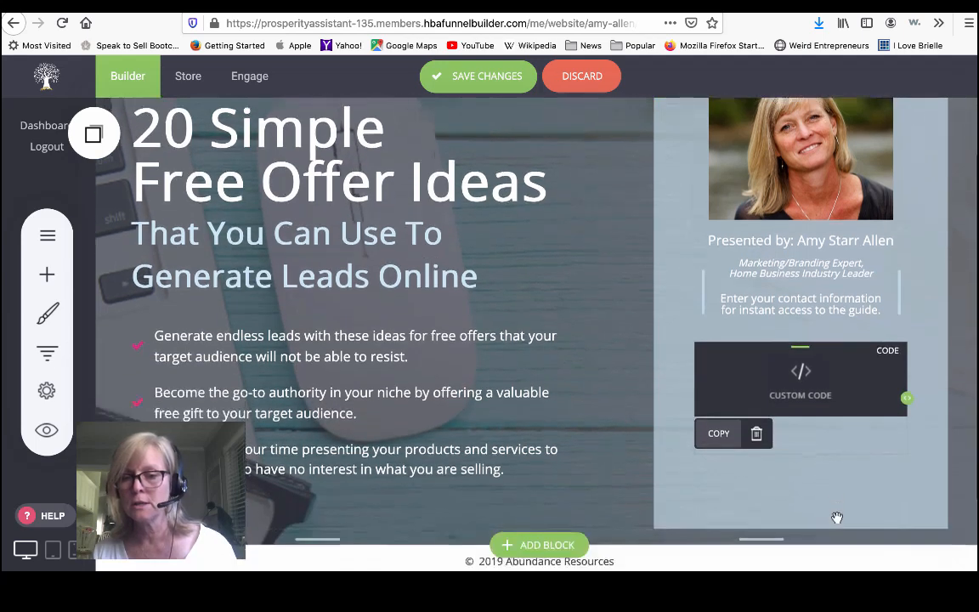
scroll(837, 517, "down", 1)
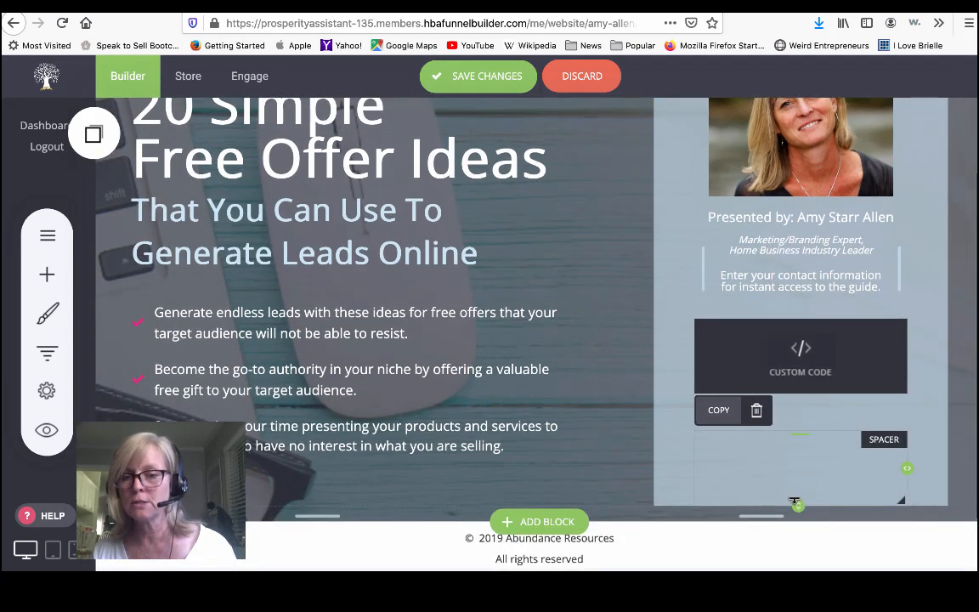
left_click_drag(795, 502, 796, 456)
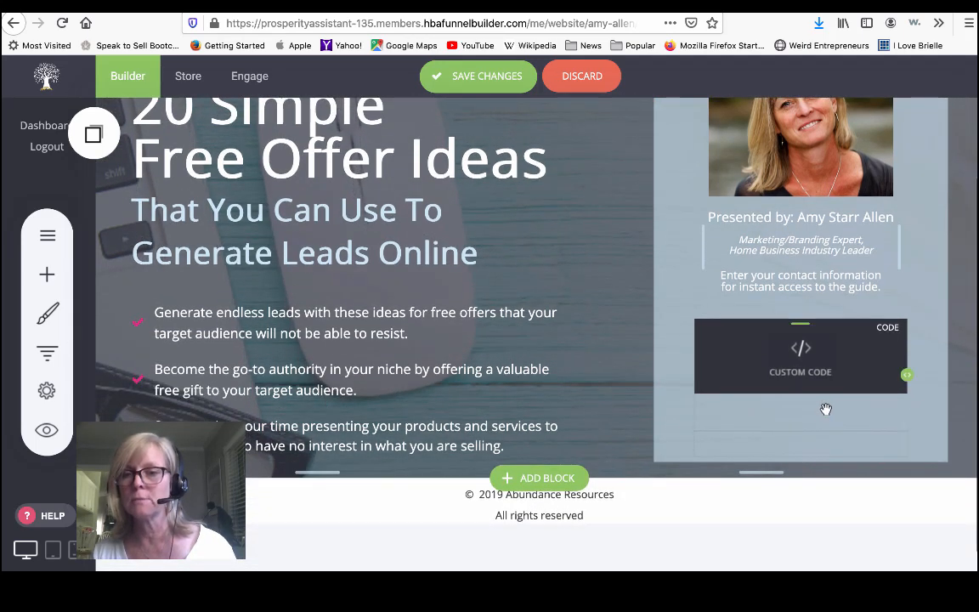
Delete the spacer between the contact information text and the custom code widget, and save the page changes
scroll(825, 409, "up", 3)
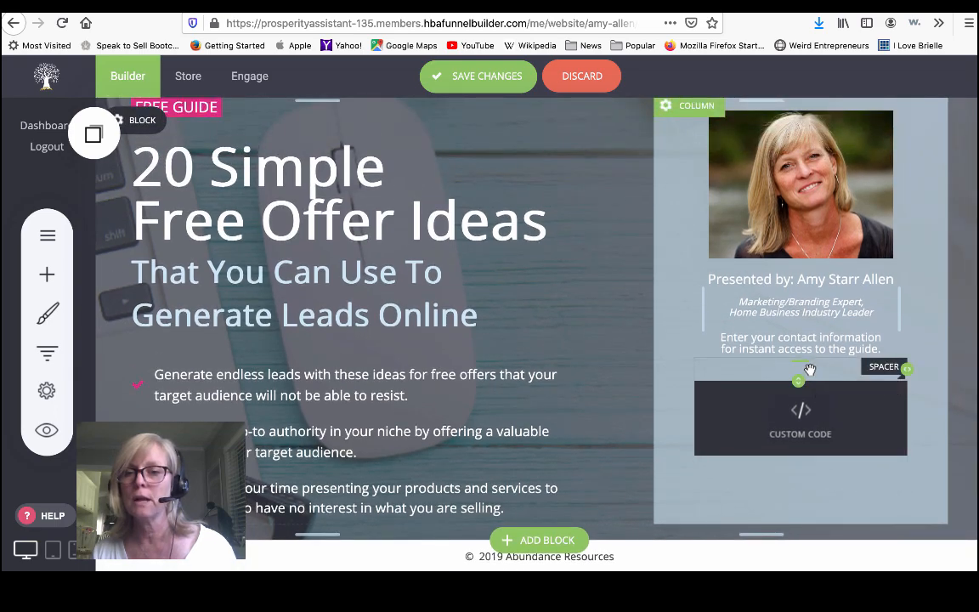
left_click(809, 370)
left_click(756, 337)
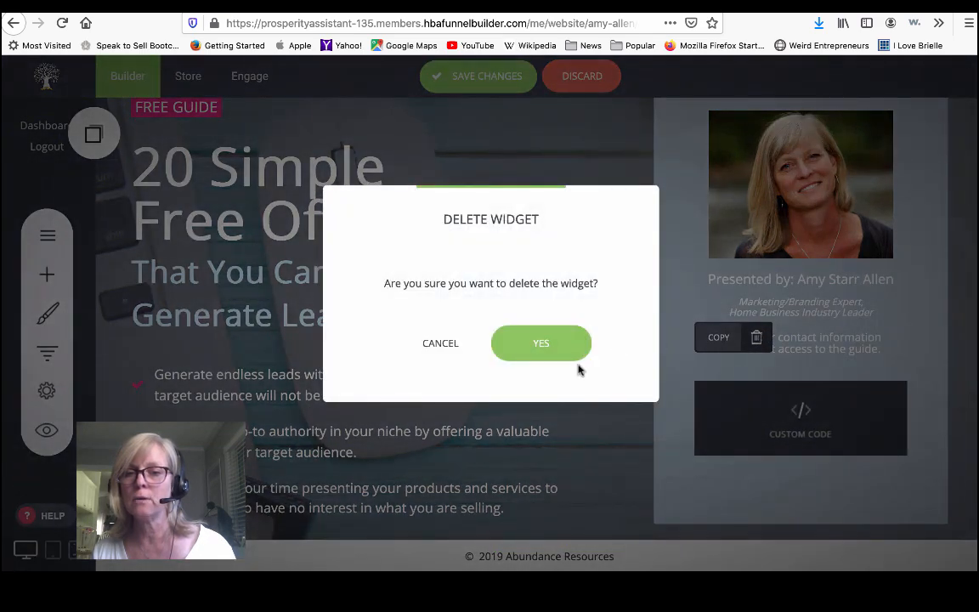
left_click(540, 340)
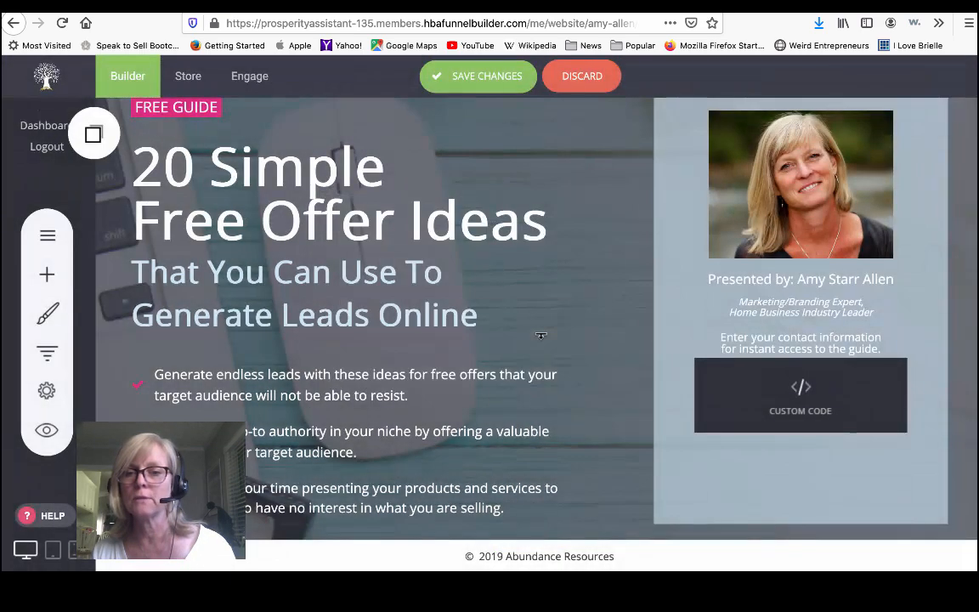
left_click(463, 79)
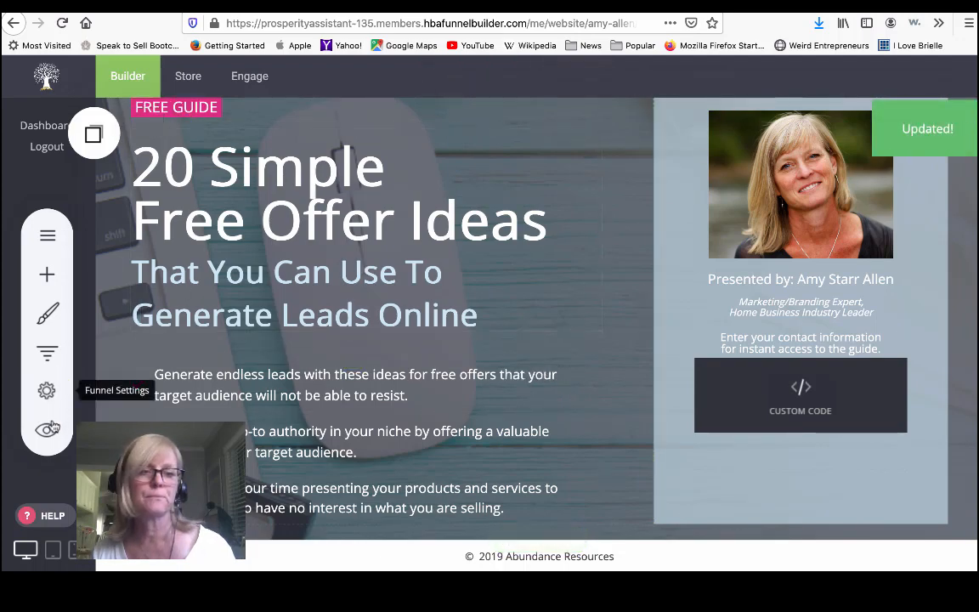
Preview the landing page and examine the spacing around the embedded sign-up form
left_click(49, 429)
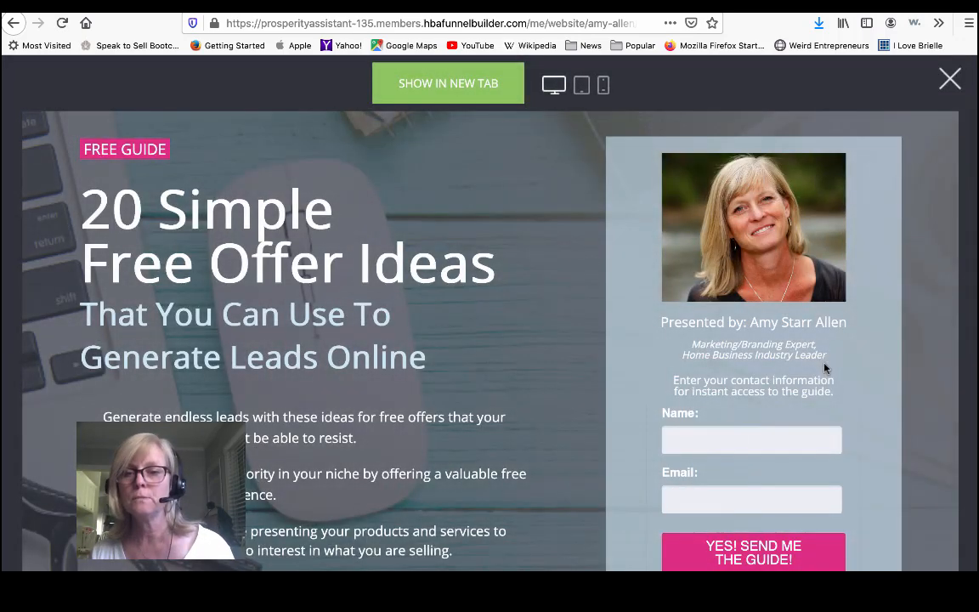
scroll(824, 368, "down", 3)
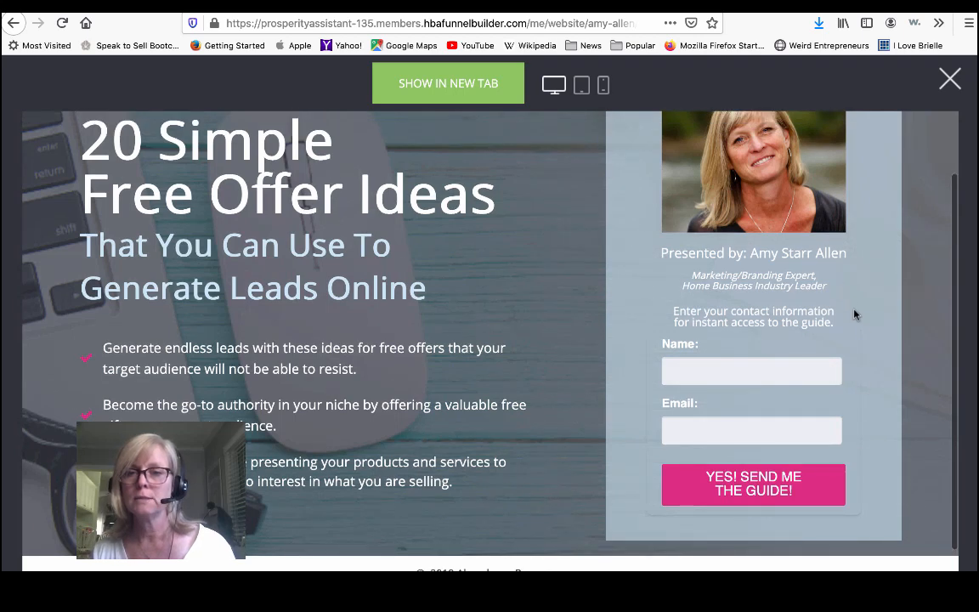
scroll(850, 340, "down", 1)
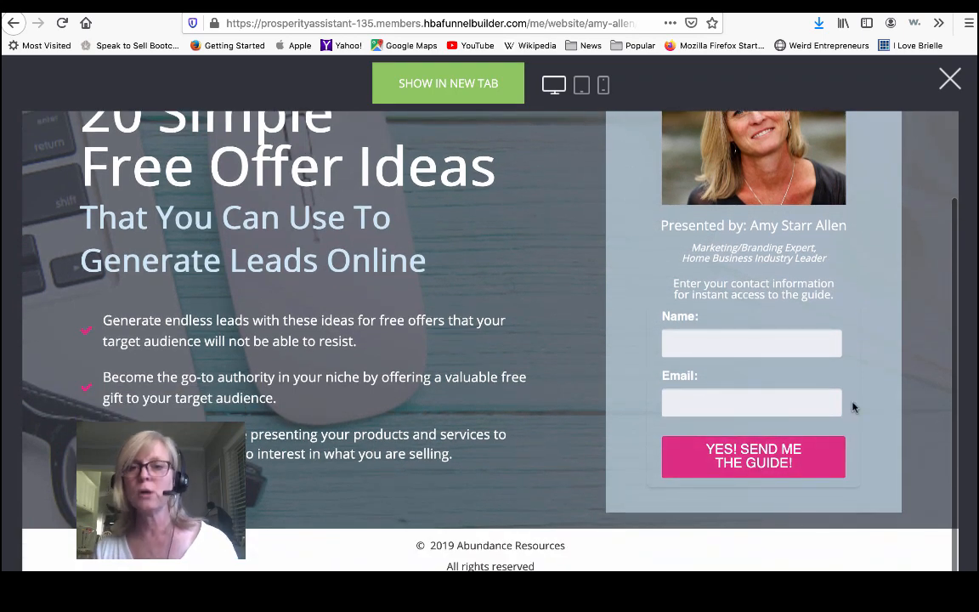
scroll(854, 408, "up", 3)
left_click(442, 91)
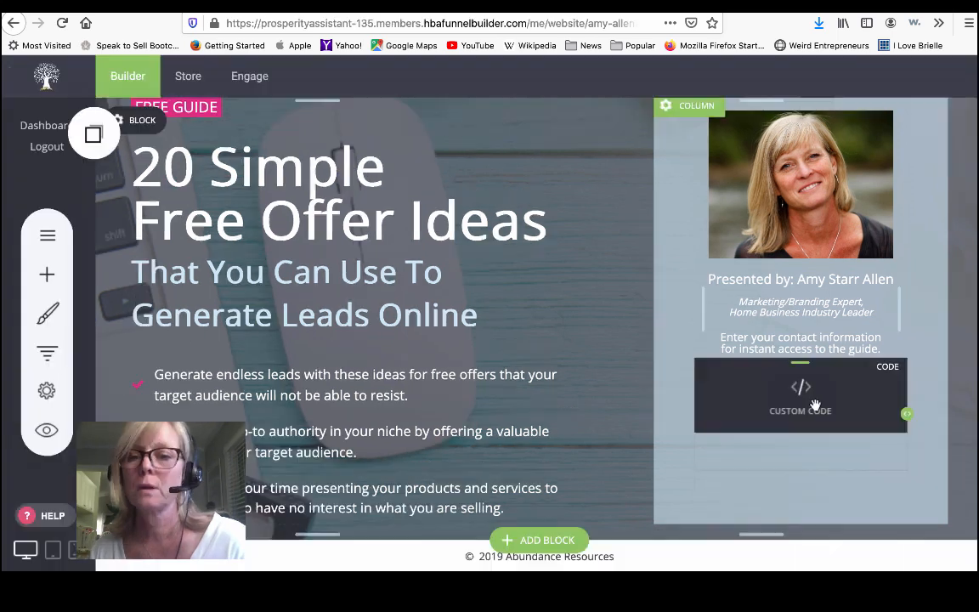
Delete the custom code widget holding the AWeber form from the photo column
left_click(807, 410)
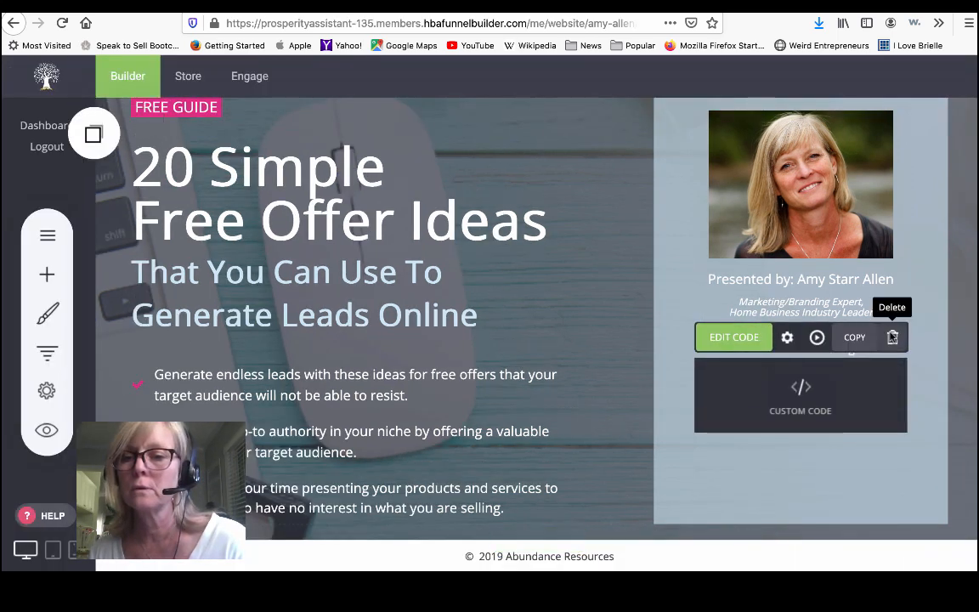
left_click(901, 336)
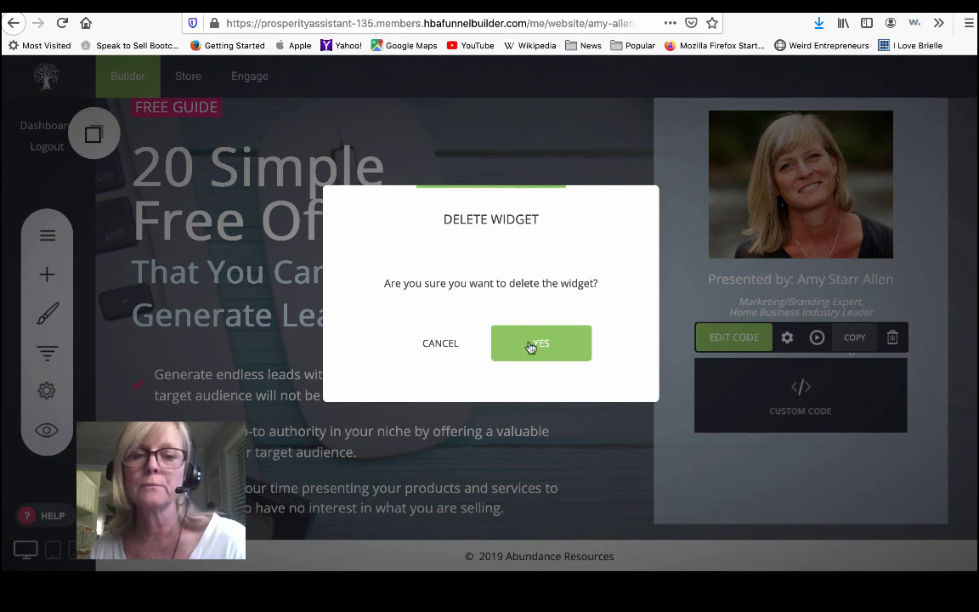
left_click(531, 346)
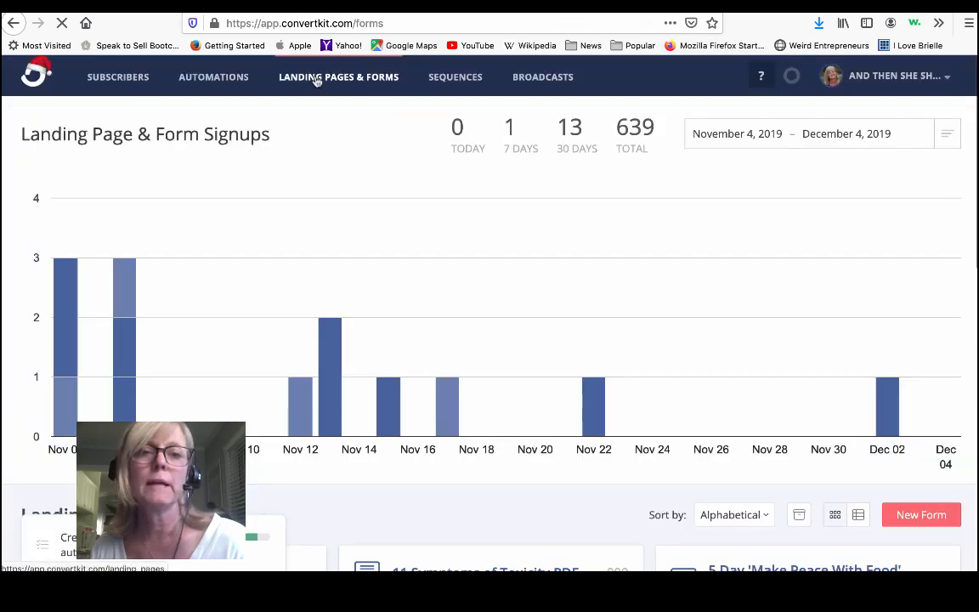
In ConvertKit, create a new inline form from the plain template with a single row of fields and a button
left_click(914, 519)
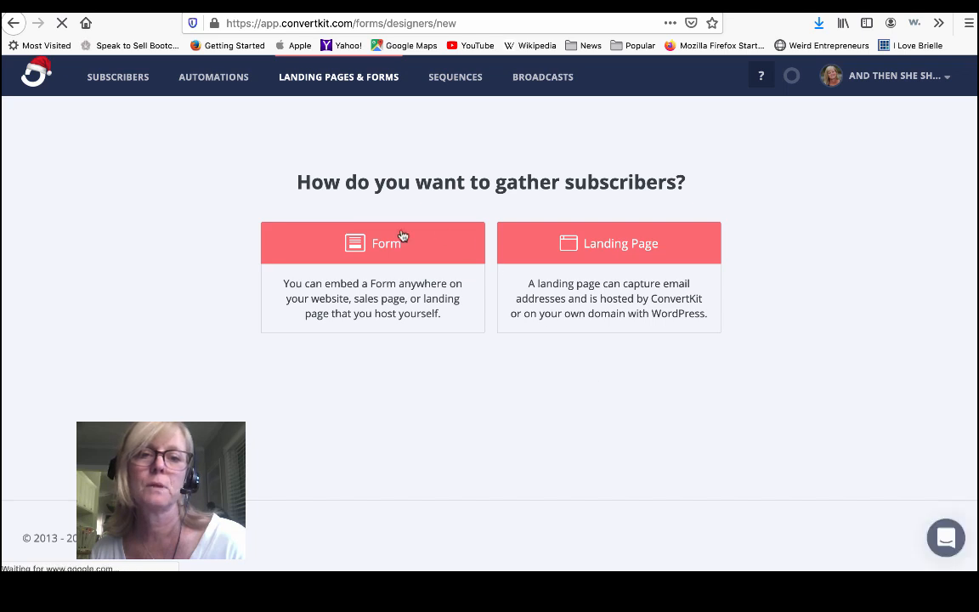
left_click(387, 244)
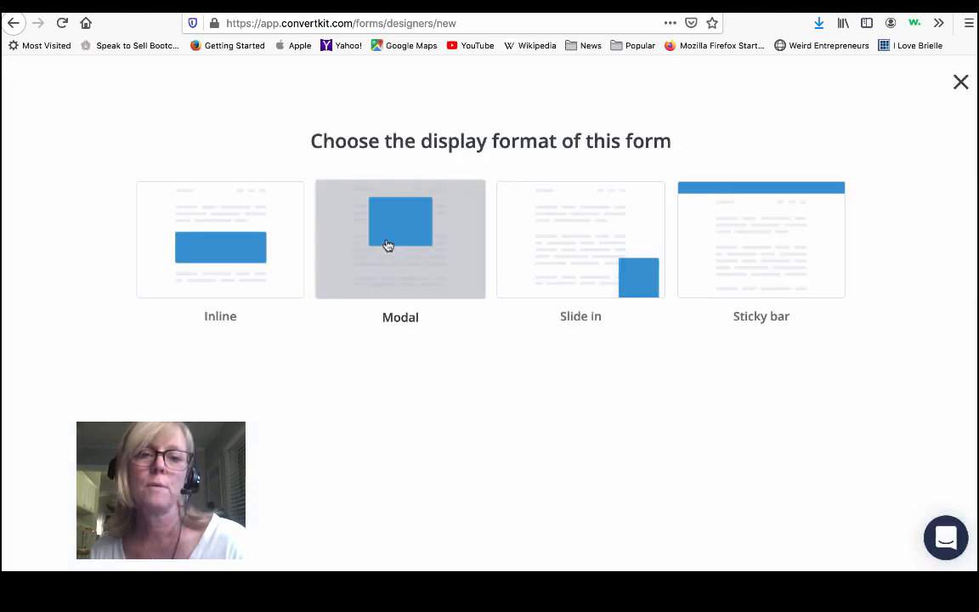
left_click(235, 222)
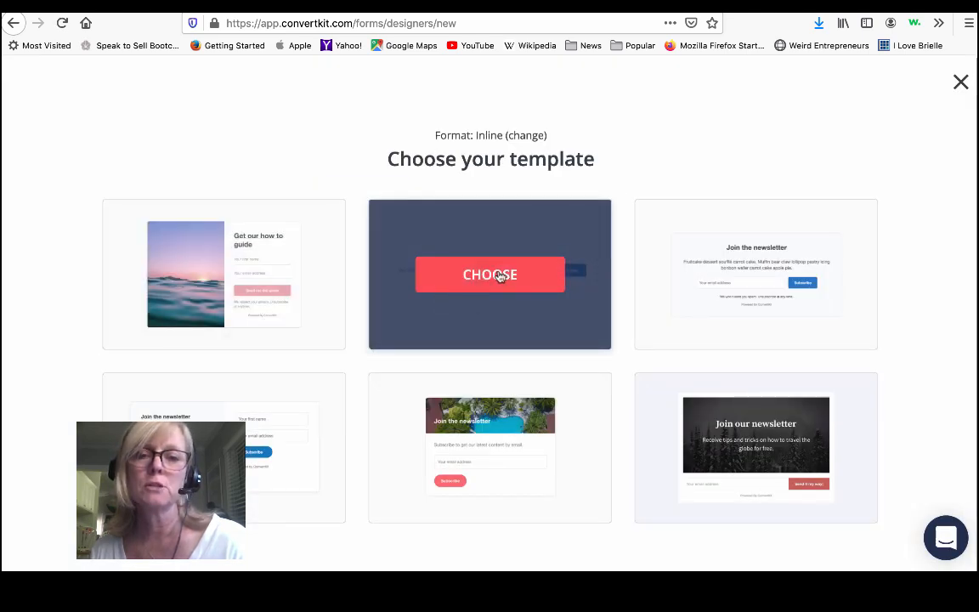
left_click(490, 274)
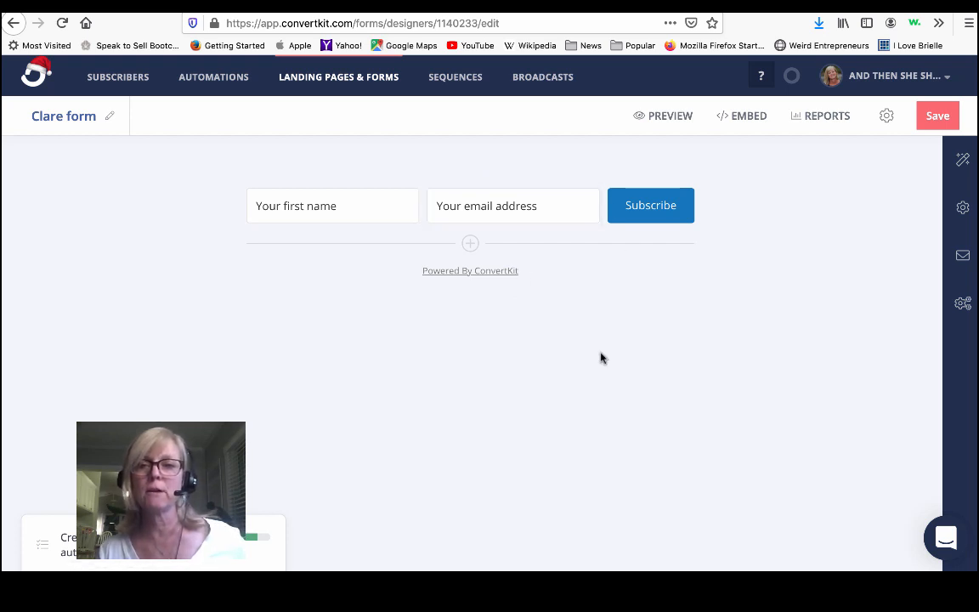
Look up the "FREE GUIDE" label's highlight colour in the page builder and set the ConvertKit form's button background to #DE2E82
left_click(657, 211)
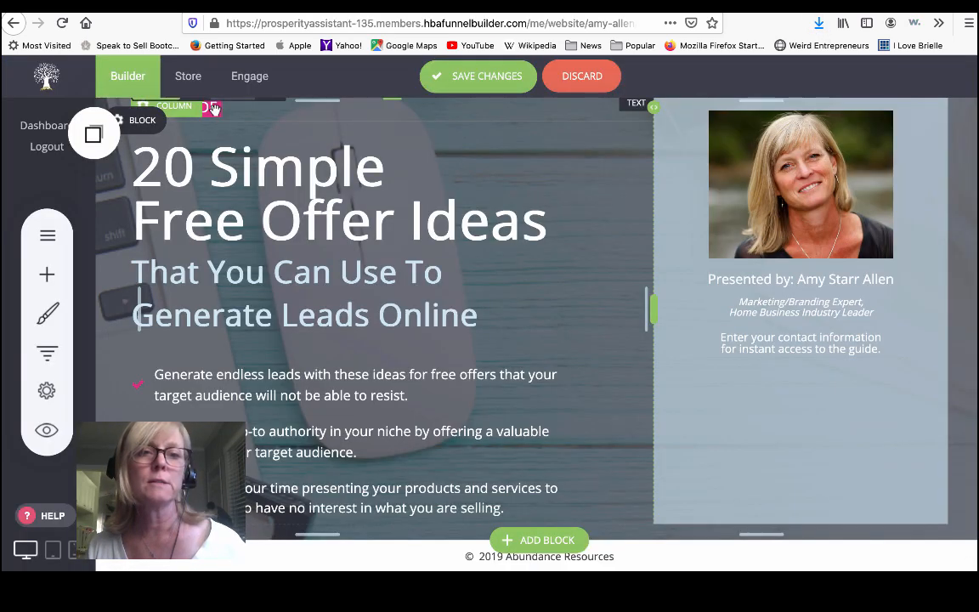
left_click(176, 107)
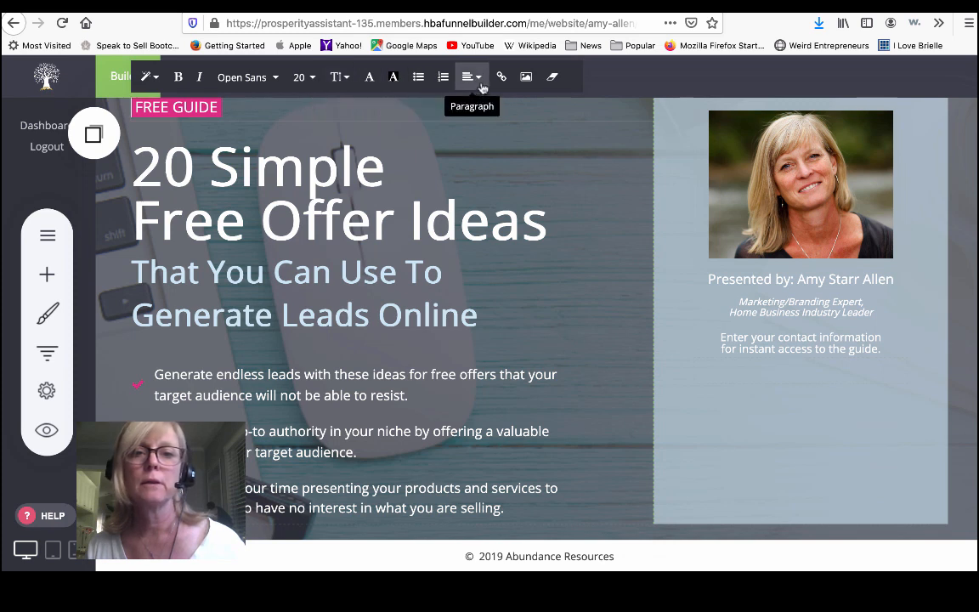
left_click(392, 78)
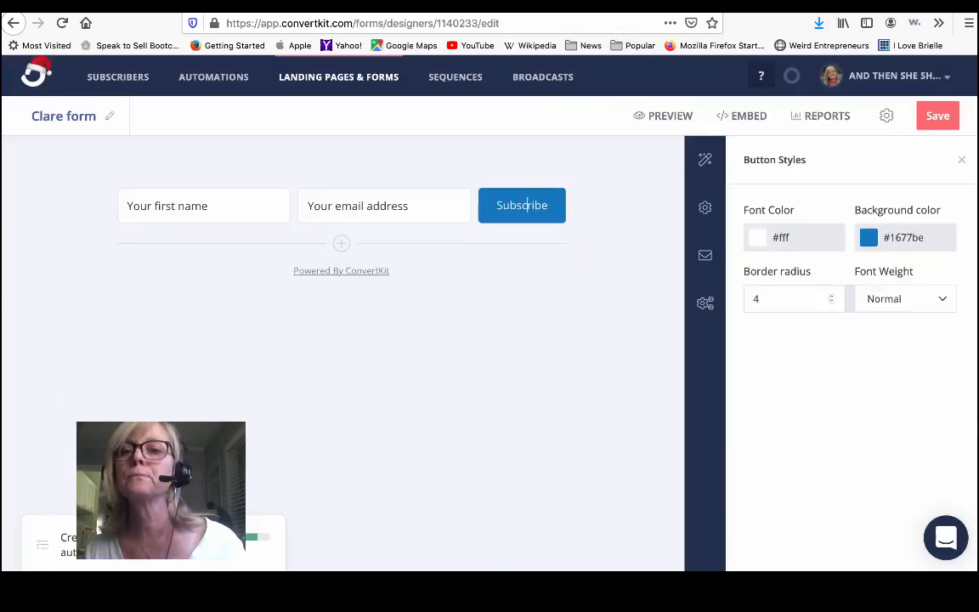
left_click(926, 238)
left_click_drag(906, 235, 875, 234)
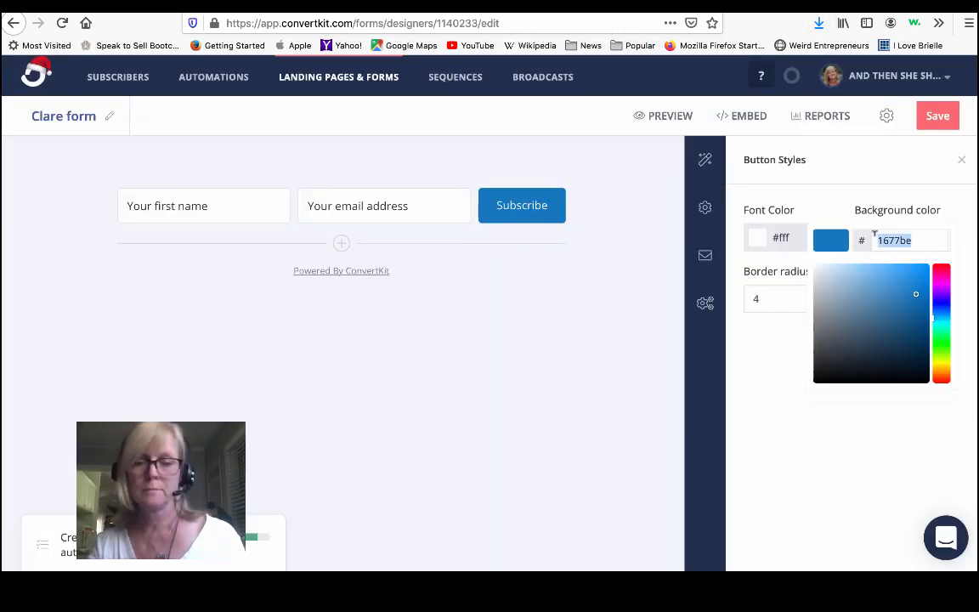
type("DE2E82")
left_click(622, 372)
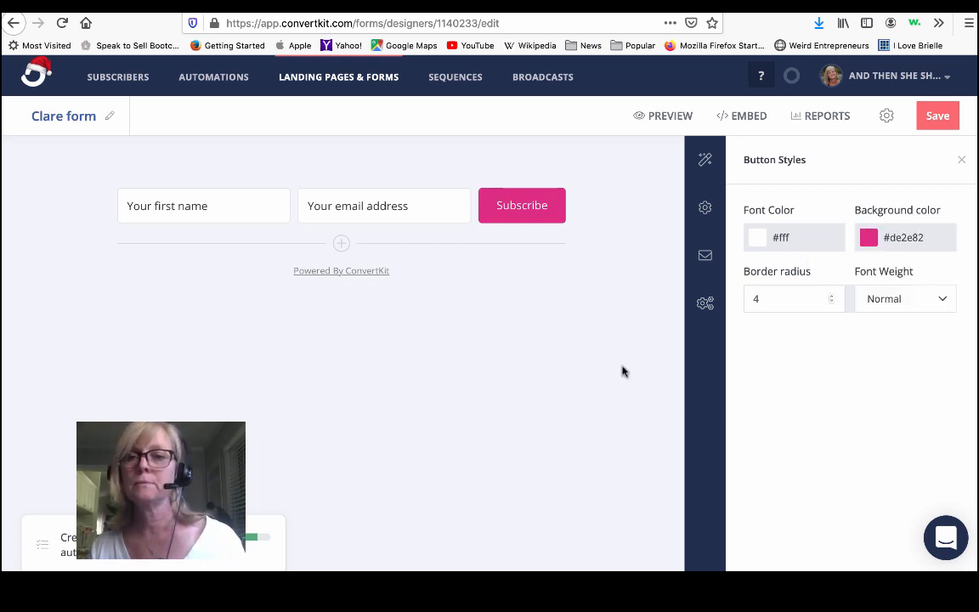
Change the form button's text from "Subscribe" to "YES! SEND IT TO ME!"
left_click_drag(550, 206, 496, 208)
type("YES!")
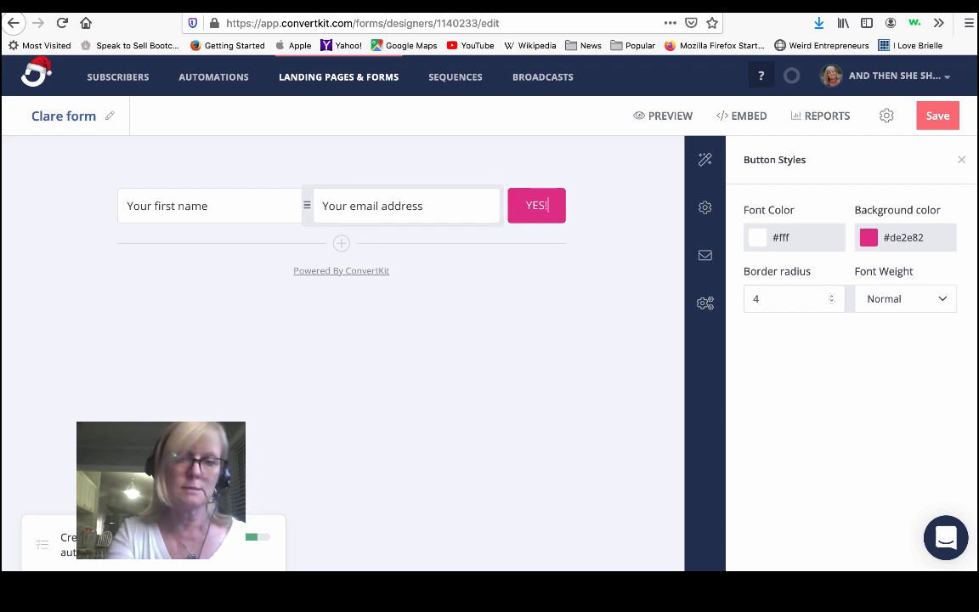
type(" SEND")
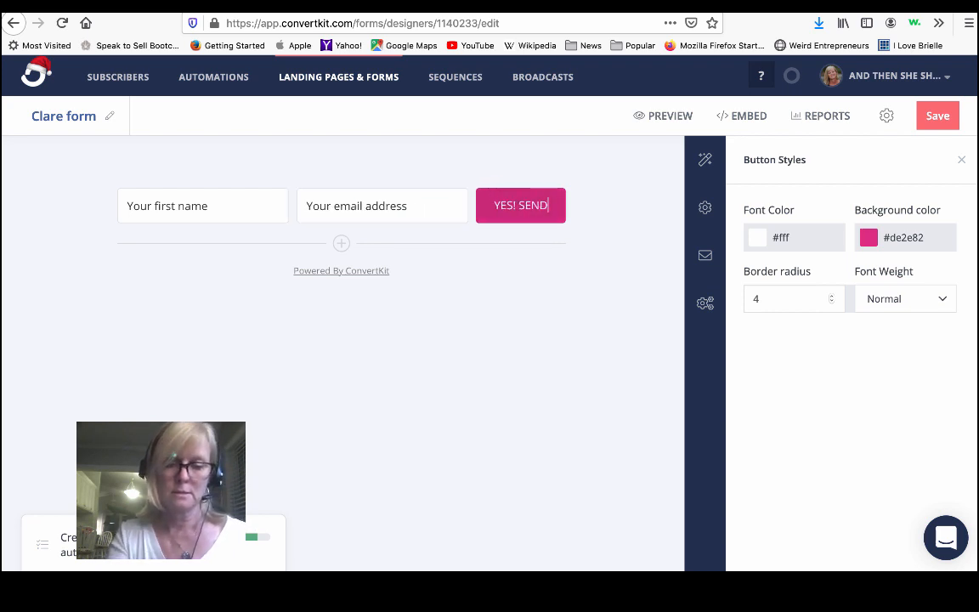
type(" IT TO ME!")
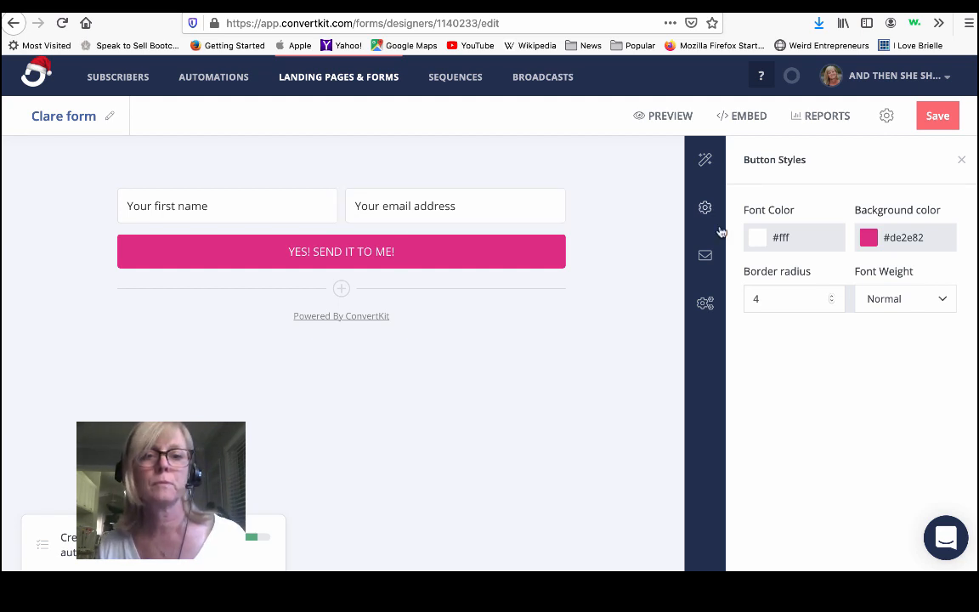
Save the ConvertKit form and copy its JavaScript embed code
left_click(938, 117)
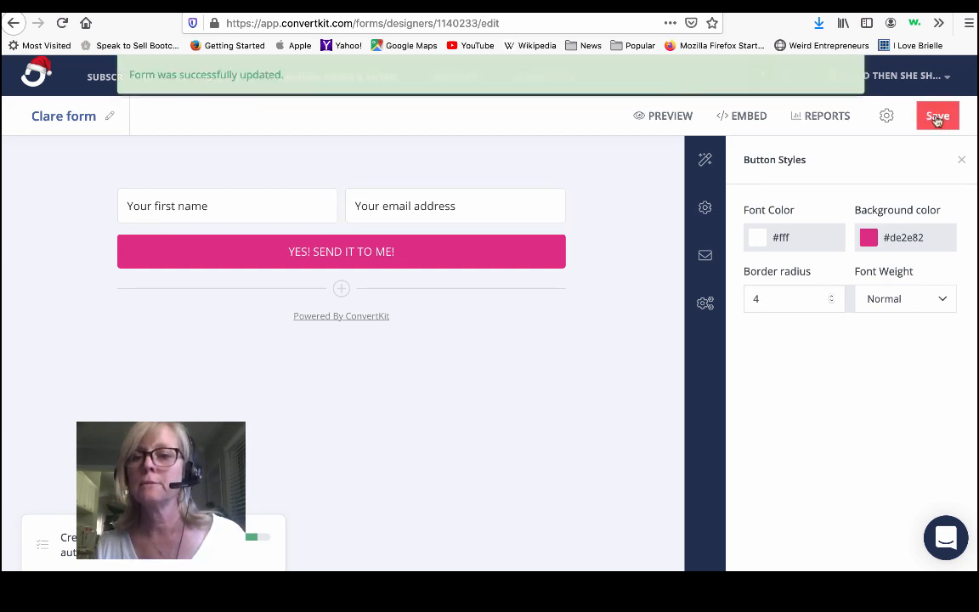
left_click(743, 115)
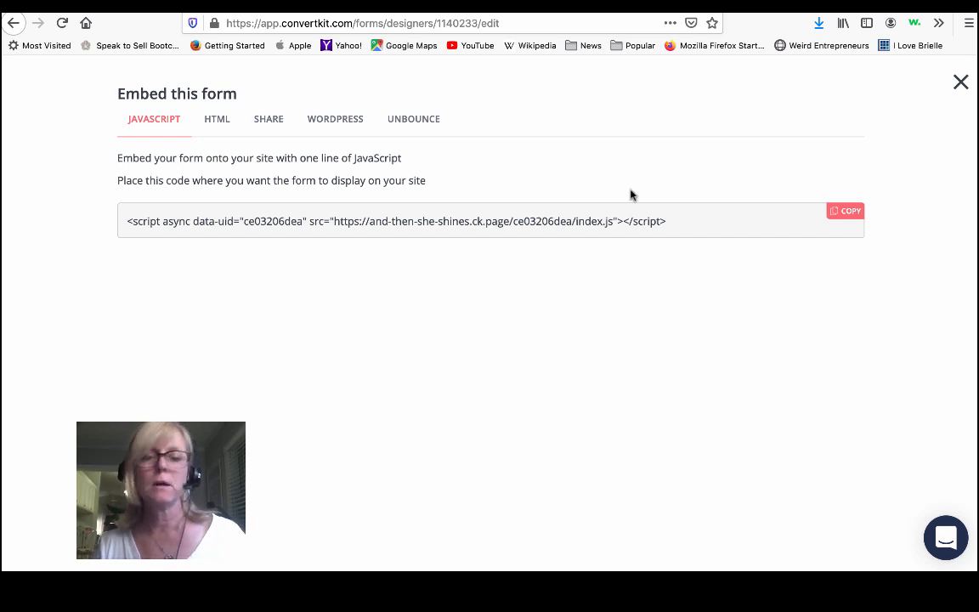
left_click(834, 213)
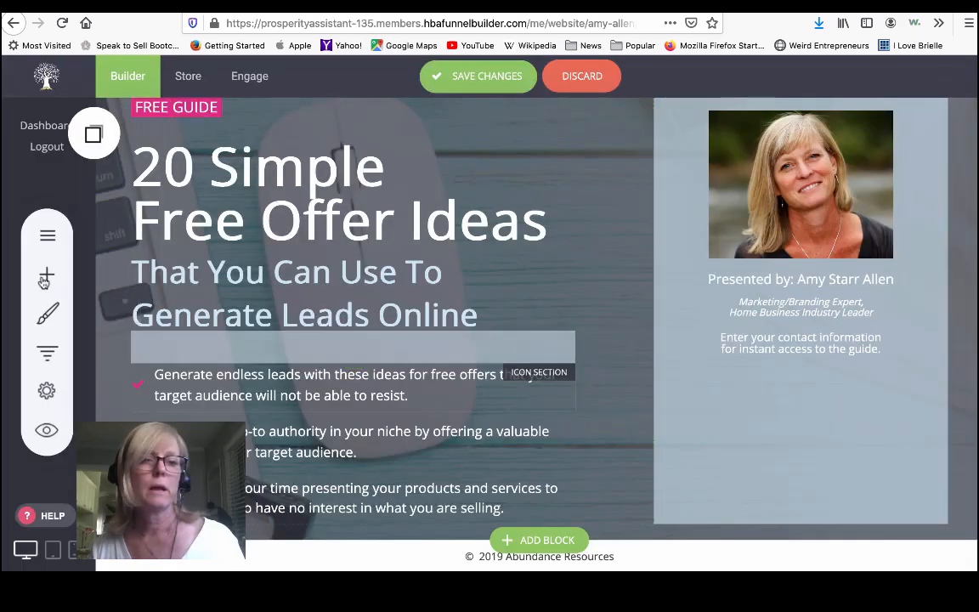
Add a custom code widget below the contact-information text, paste the ConvertKit embed script into it, and save the page
left_click(47, 274)
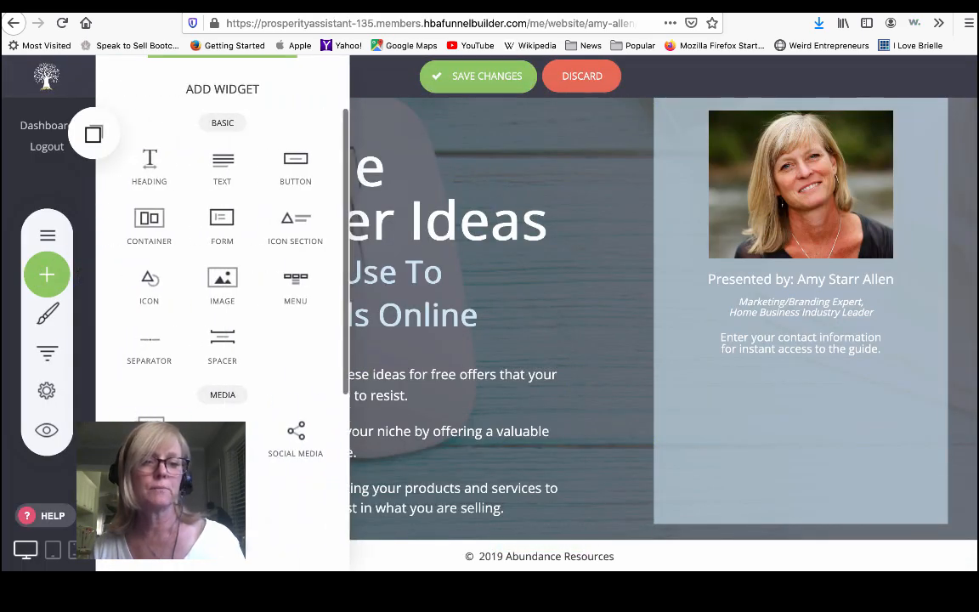
scroll(149, 365, "down", 5)
left_click_drag(148, 442, 791, 411)
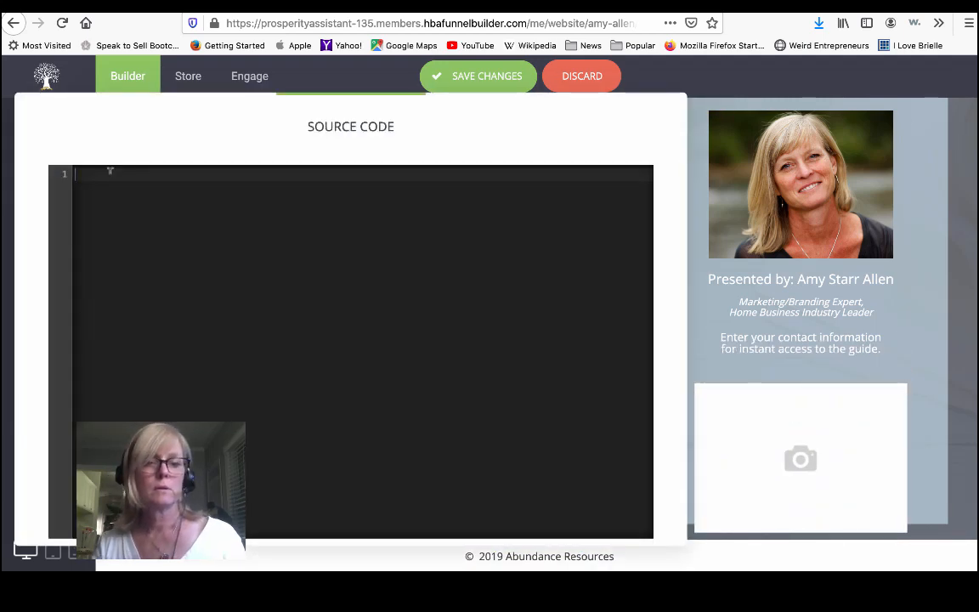
key("super+v")
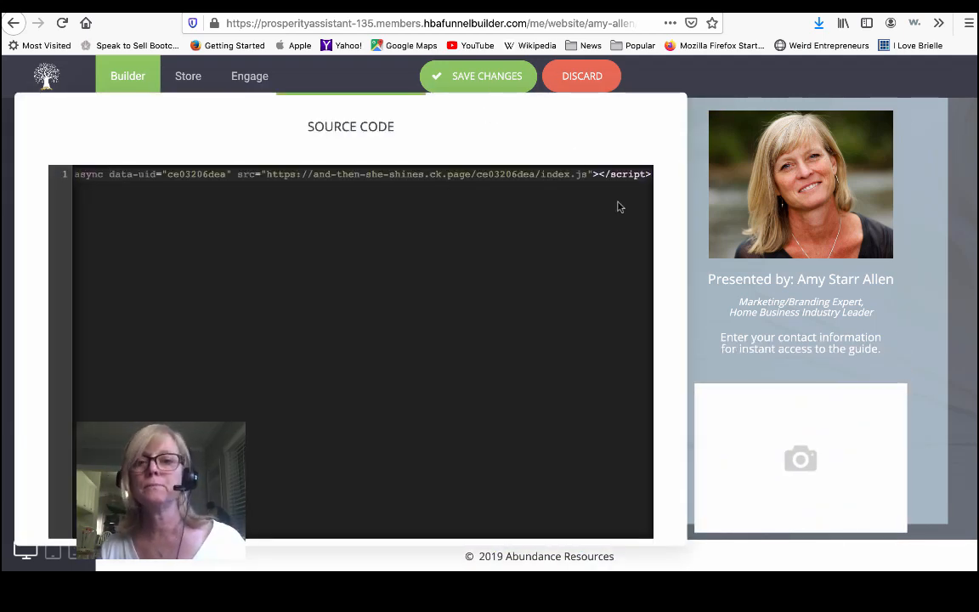
left_click(710, 312)
left_click(480, 75)
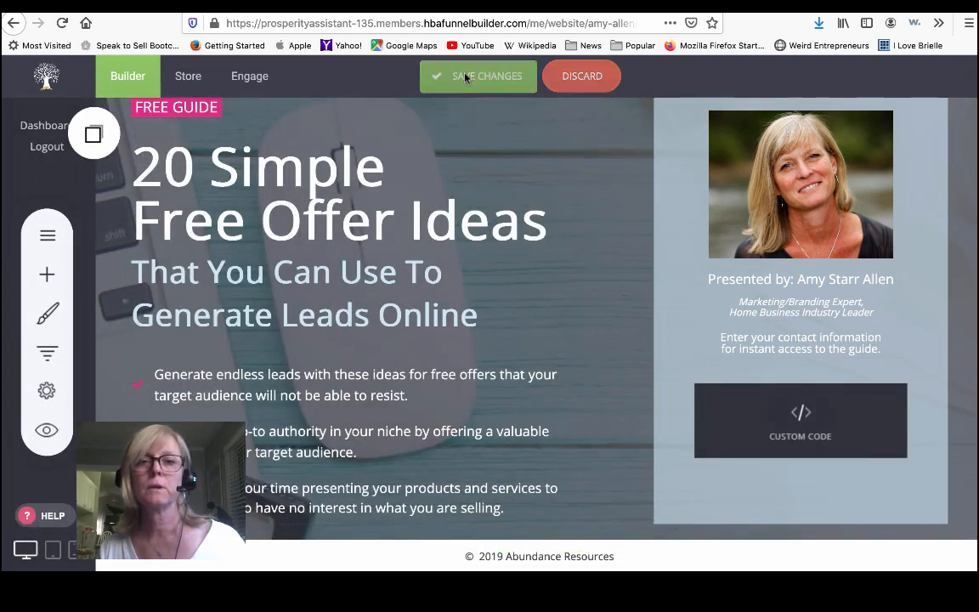
Preview the landing page in desktop view and examine how the embedded ConvertKit form fits the sign-up column
left_click(48, 429)
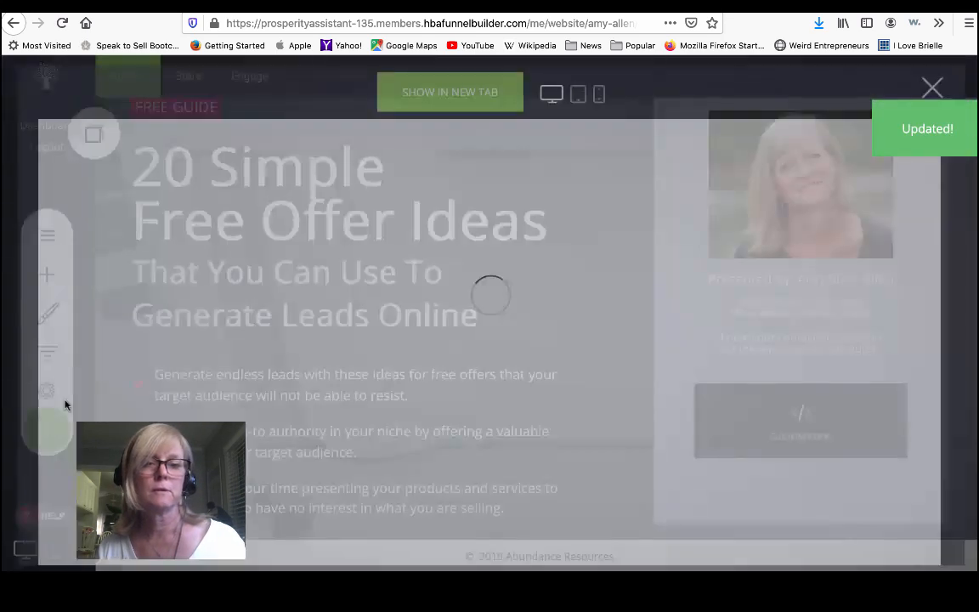
scroll(843, 400, "down", 2)
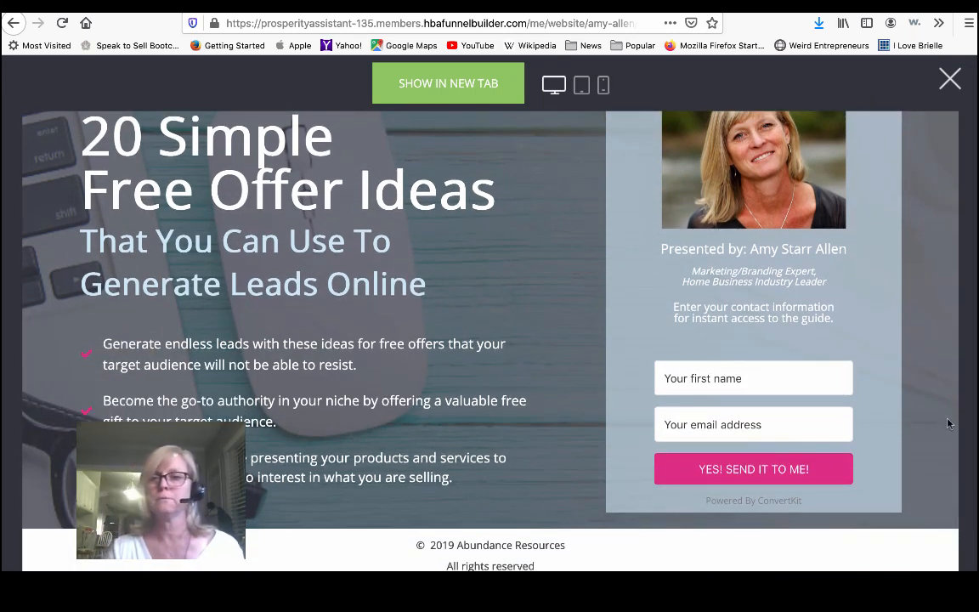
scroll(911, 387, "up", 2)
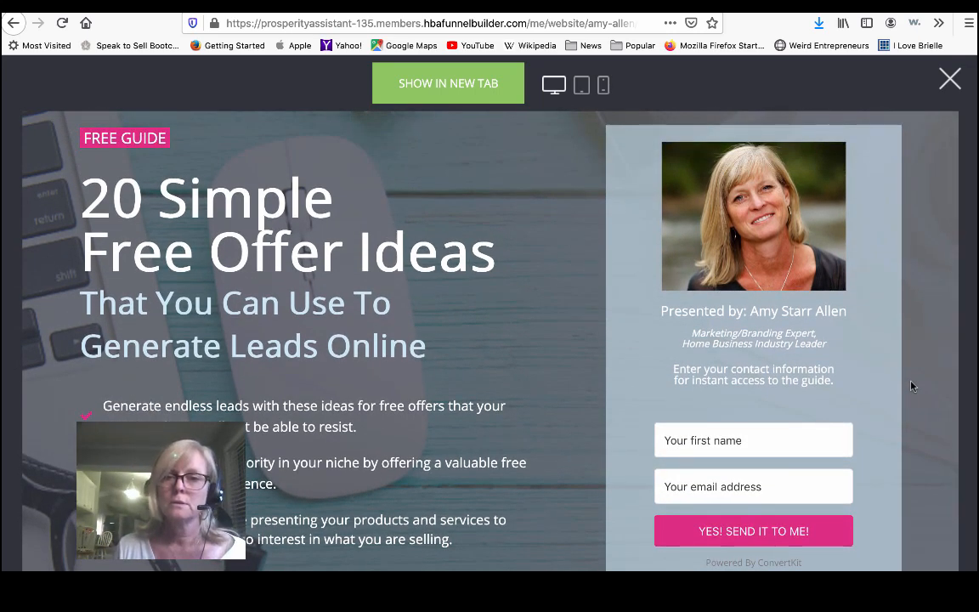
scroll(842, 306, "down", 2)
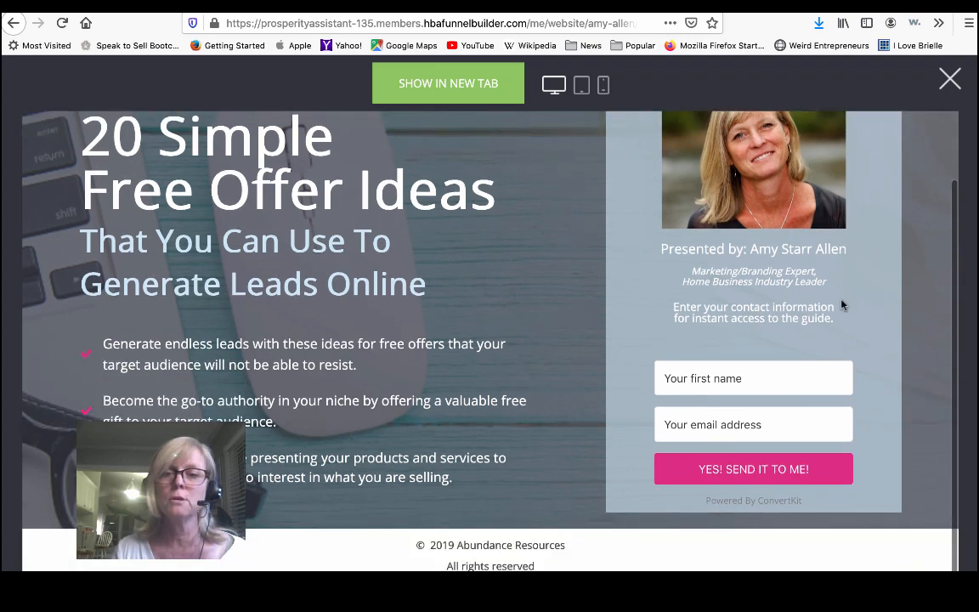
scroll(842, 306, "up", 2)
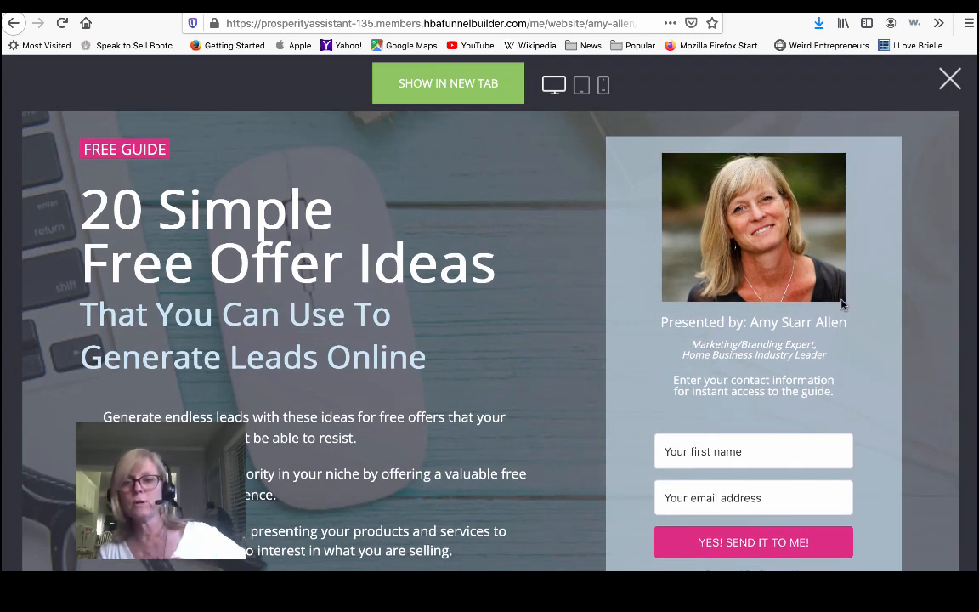